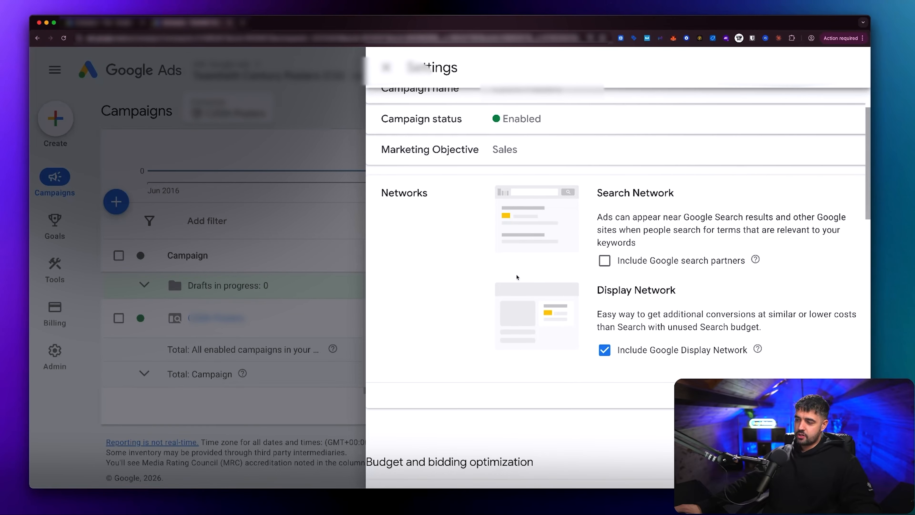
Step: Review the campaign's Search Network and Display Network settings, and close the campaign settings
left_click_drag(366, 168, 818, 368)
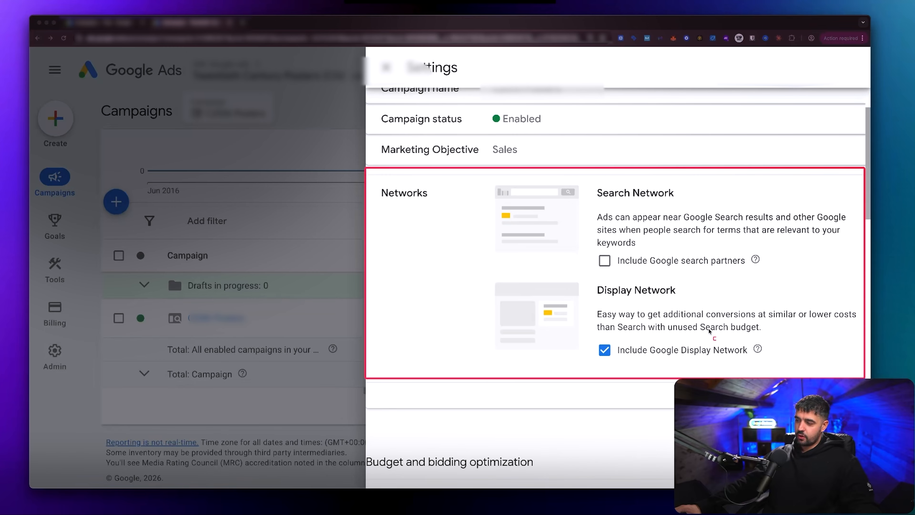
key("Escape")
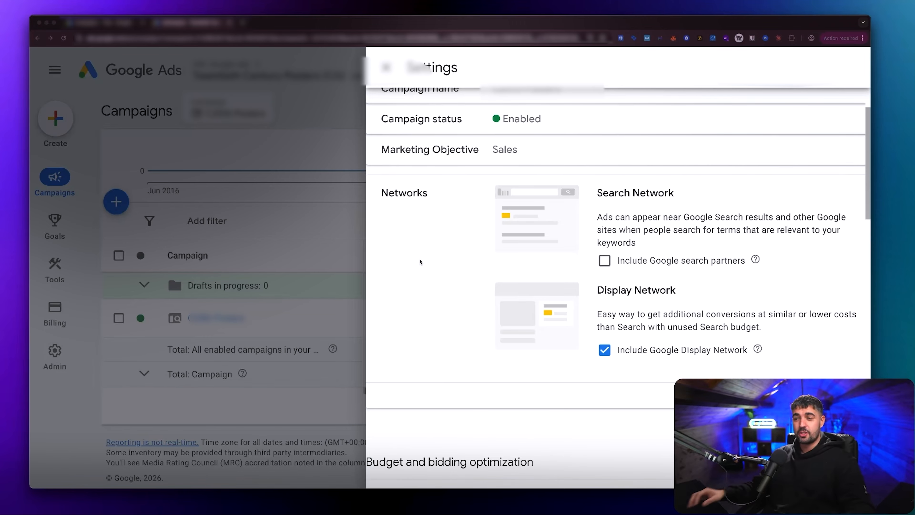
scroll(419, 260, "up", 3)
left_click(386, 67)
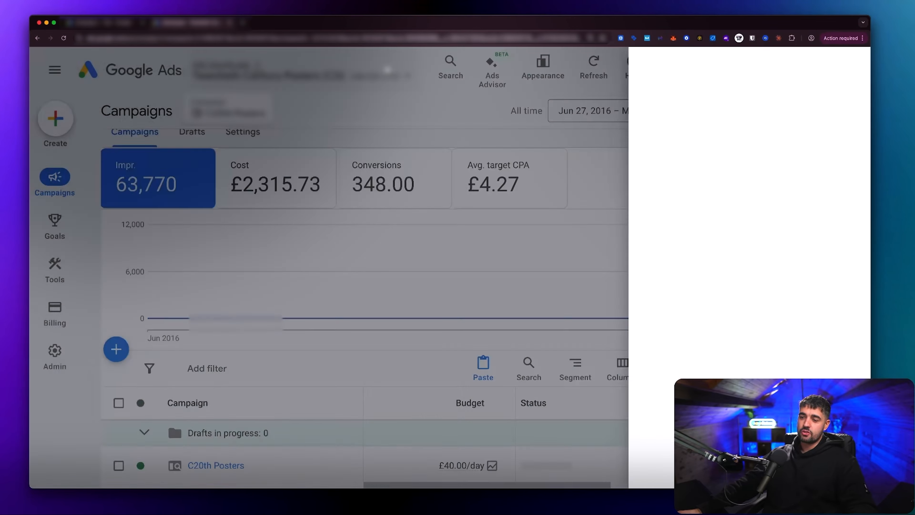
Step: Open the C20th Posters campaign and view its ad groups
scroll(330, 217, "down", 3)
scroll(339, 217, "down", 1)
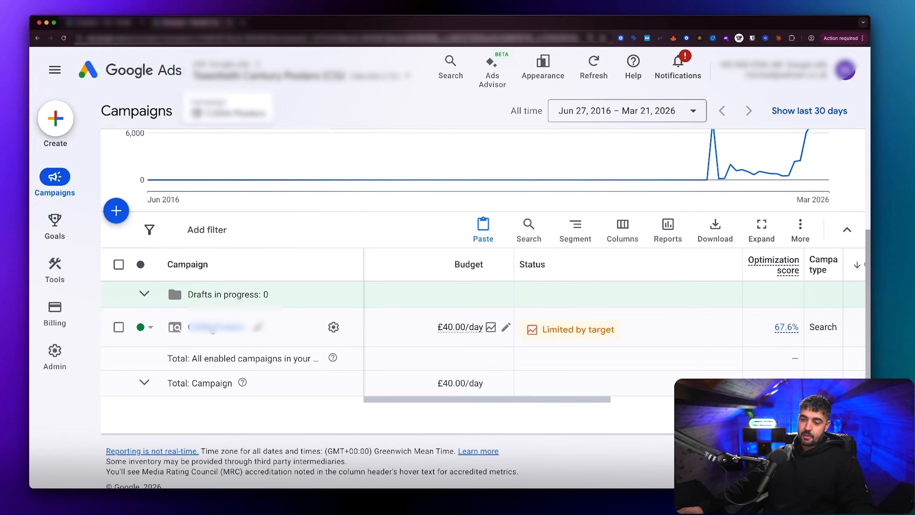
left_click(213, 327)
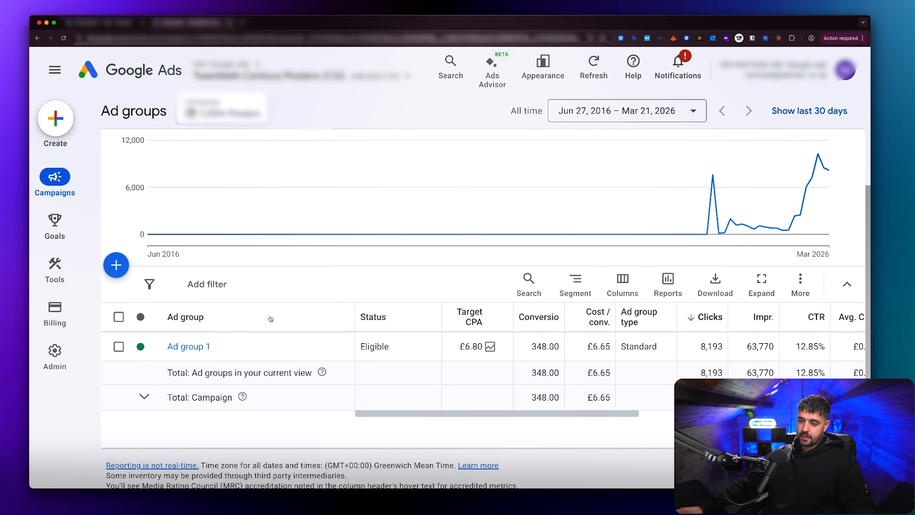
scroll(271, 319, "down", 1)
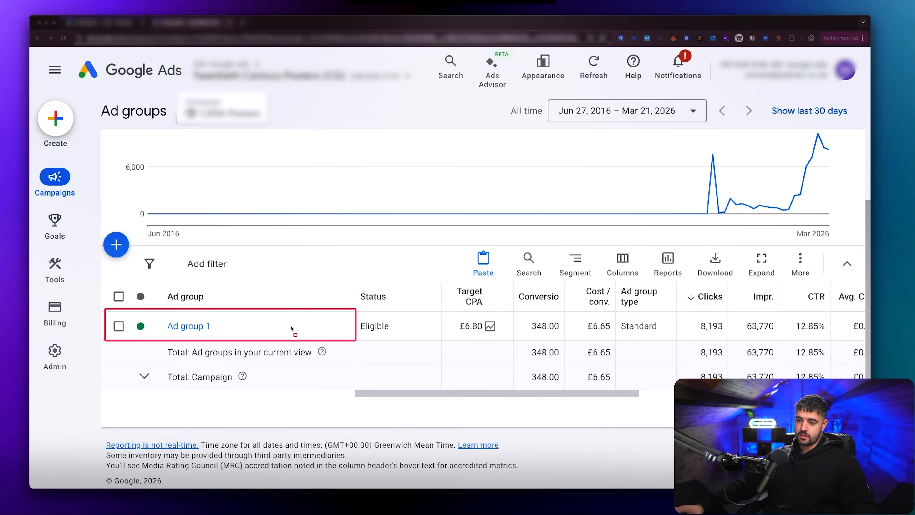
Step: Open Ad group 1 and bring up its list of keywords
key("Escape")
left_click(192, 329)
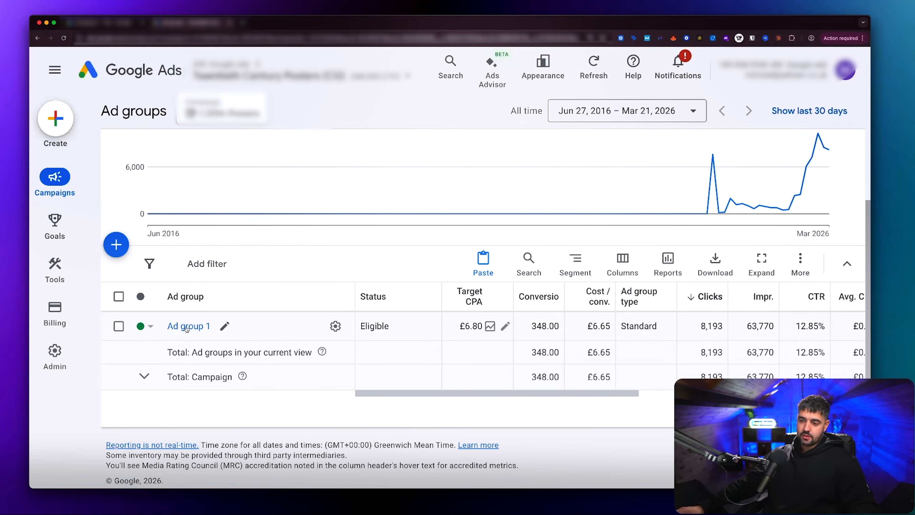
left_click(187, 326)
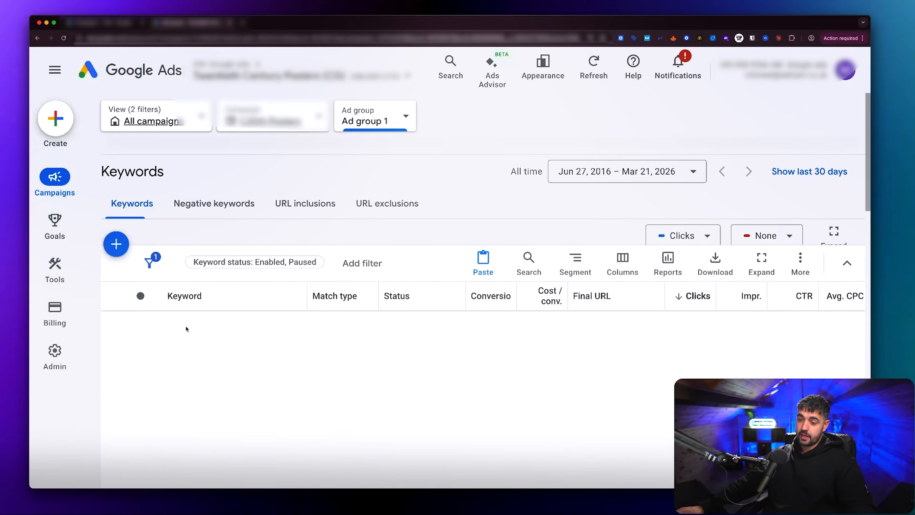
scroll(264, 333, "down", 5)
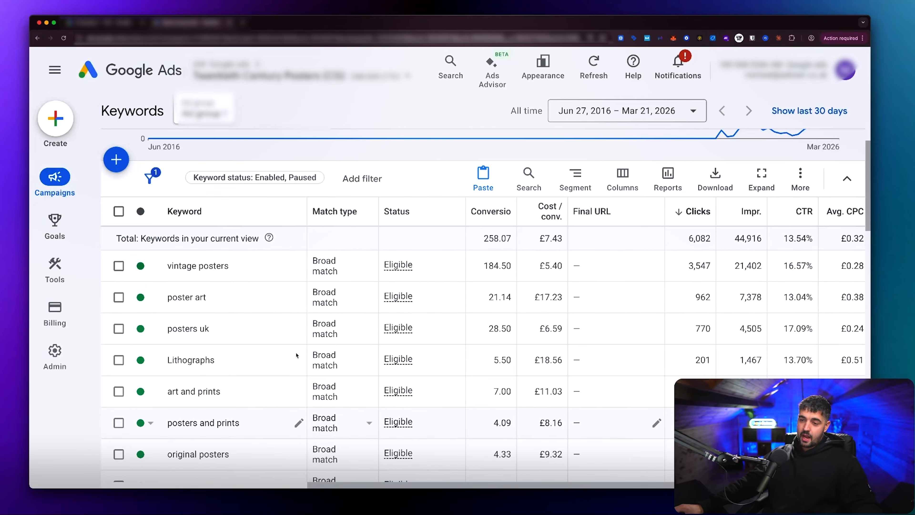
Step: Select all keywords in Ad group 1 to check how many there are, and clear the selection
left_click(119, 211)
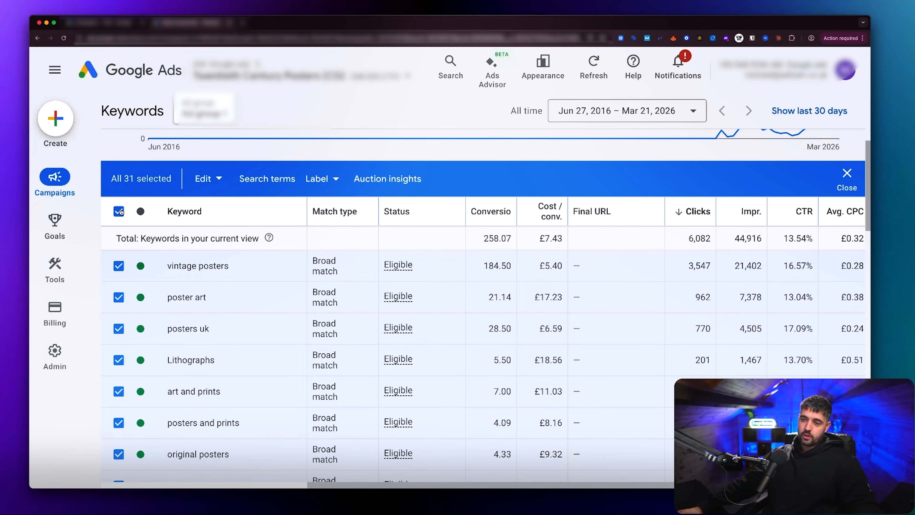
left_click_drag(102, 174, 181, 196)
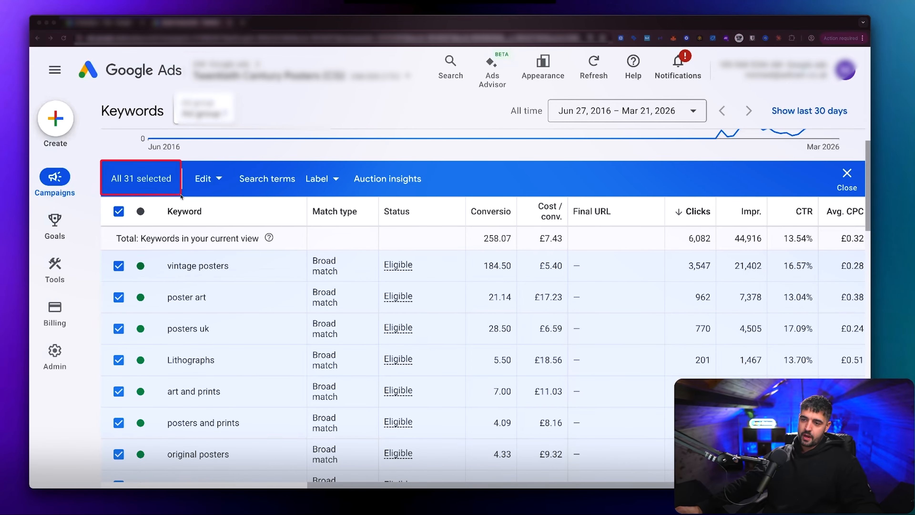
scroll(201, 259, "up", 1)
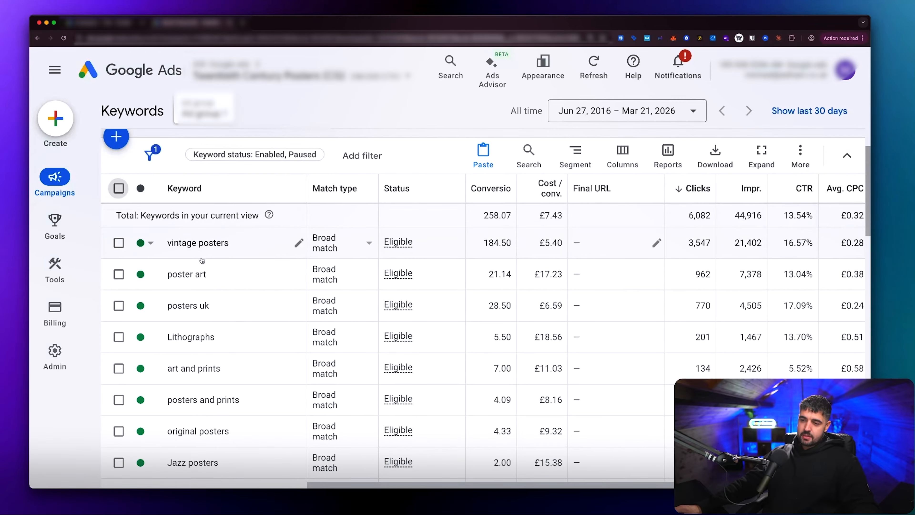
scroll(201, 260, "down", 20)
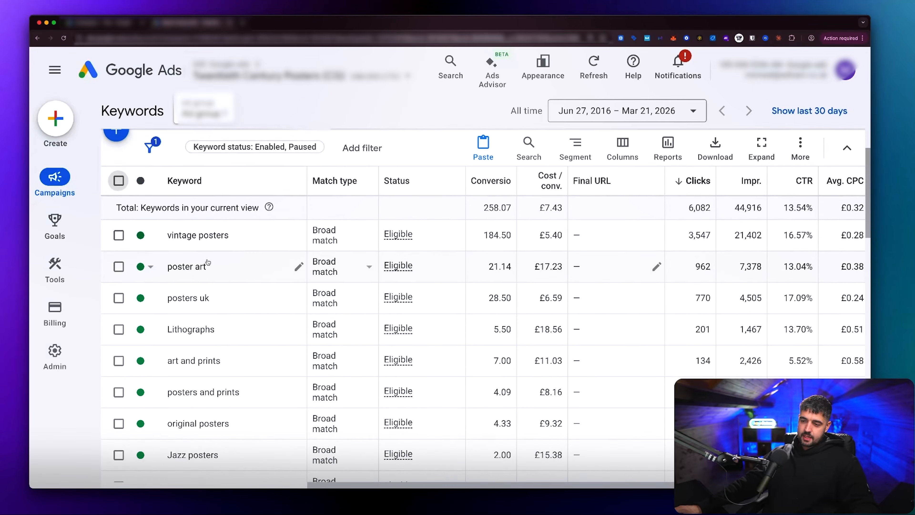
Step: Examine the full keyword list of Ad group 1 for themes, match types and performance
scroll(208, 263, "down", 1)
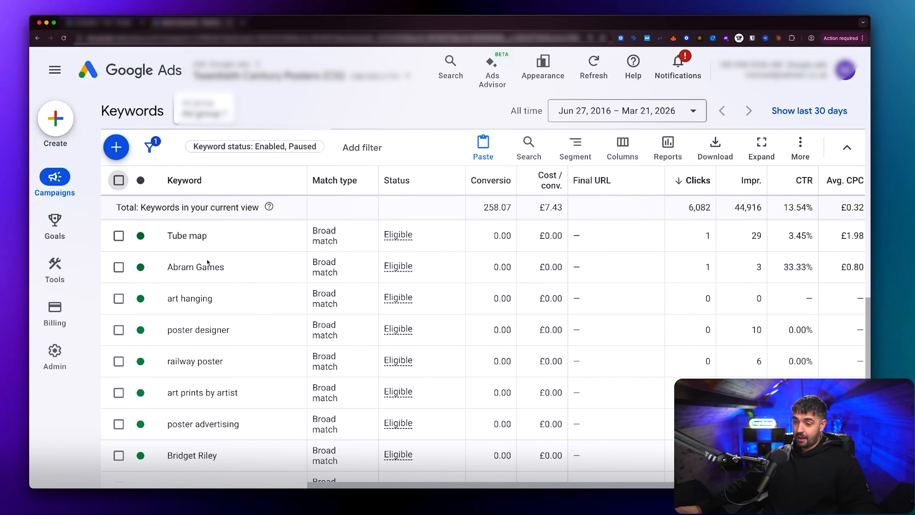
scroll(208, 261, "down", 1)
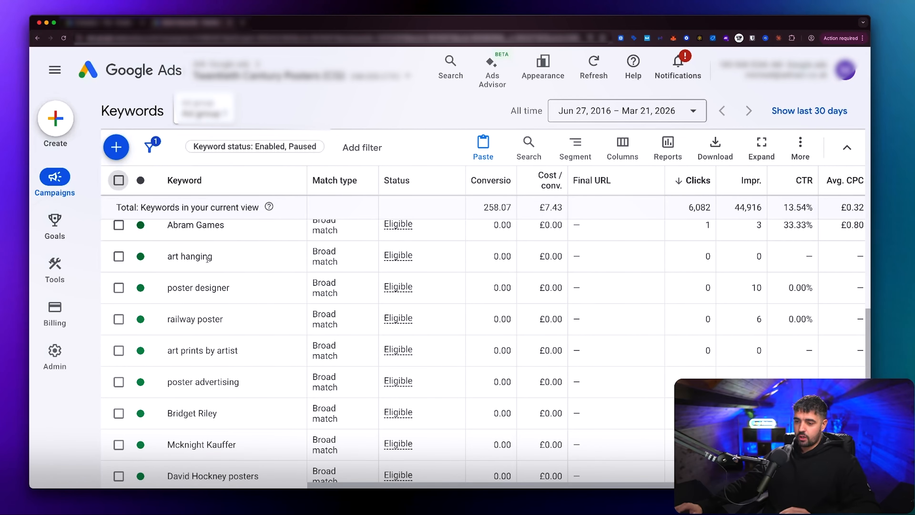
scroll(208, 260, "down", 3)
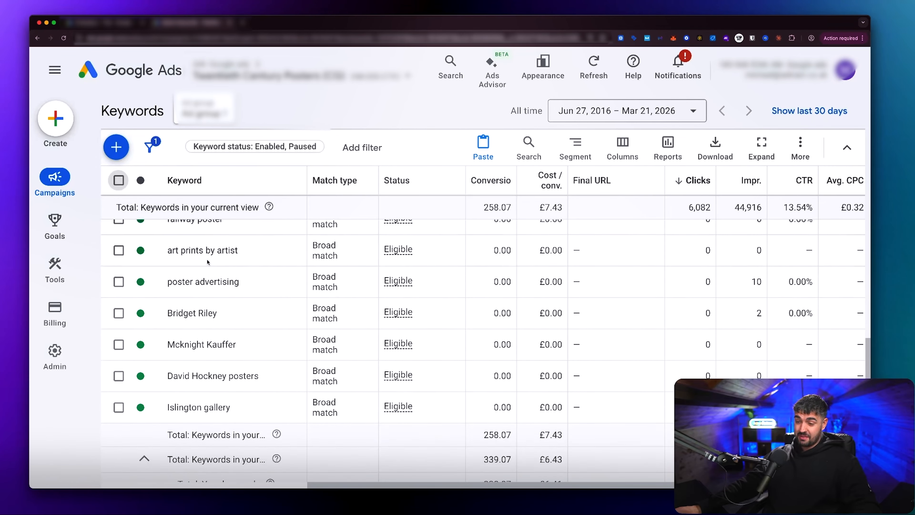
scroll(207, 262, "up", 15)
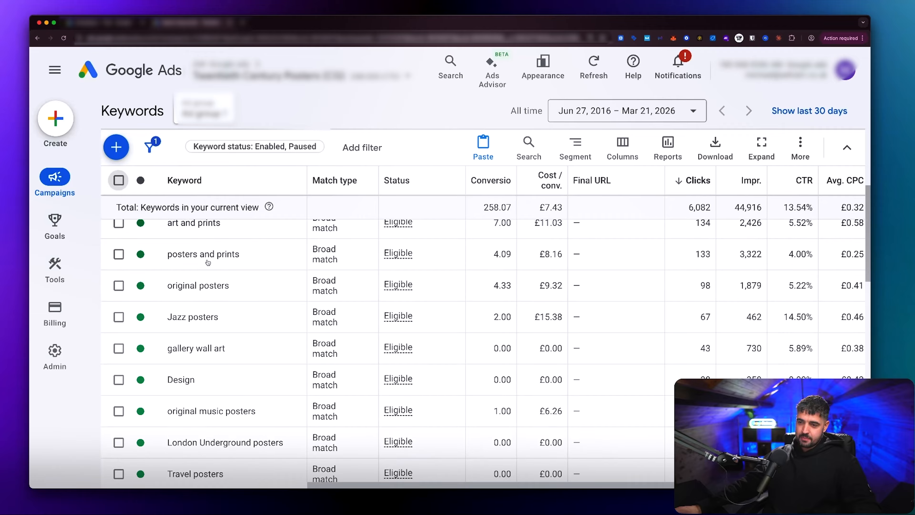
scroll(207, 262, "up", 4)
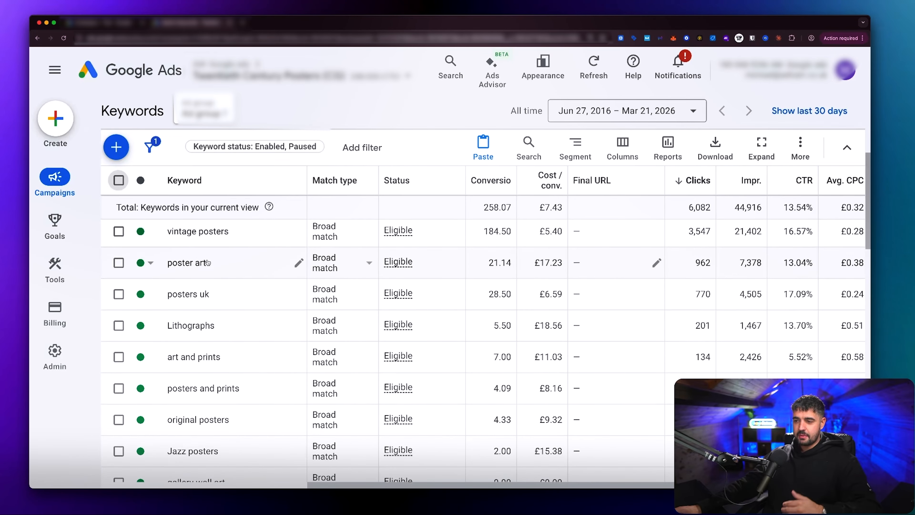
scroll(207, 262, "up", 1)
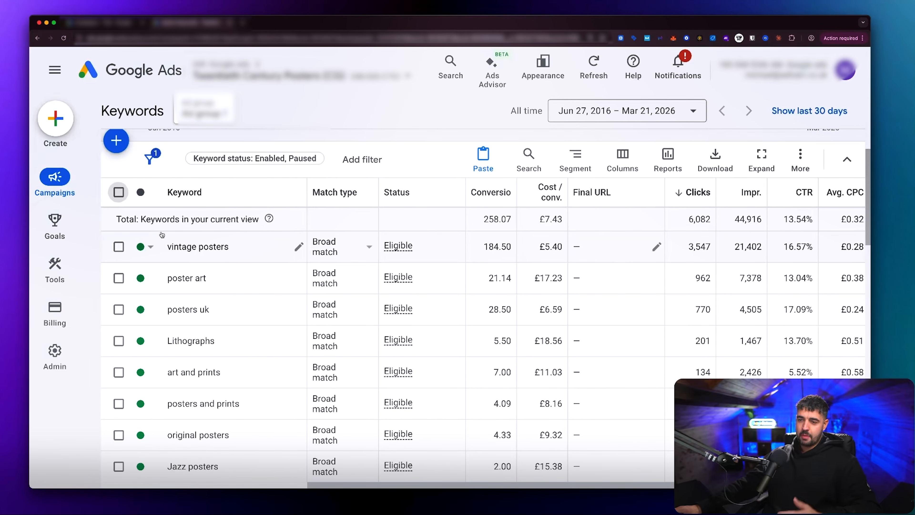
Step: Open the search terms report for all keywords in Ad group 1 and review the triggered terms and their match types
left_click(119, 191)
left_click(263, 159)
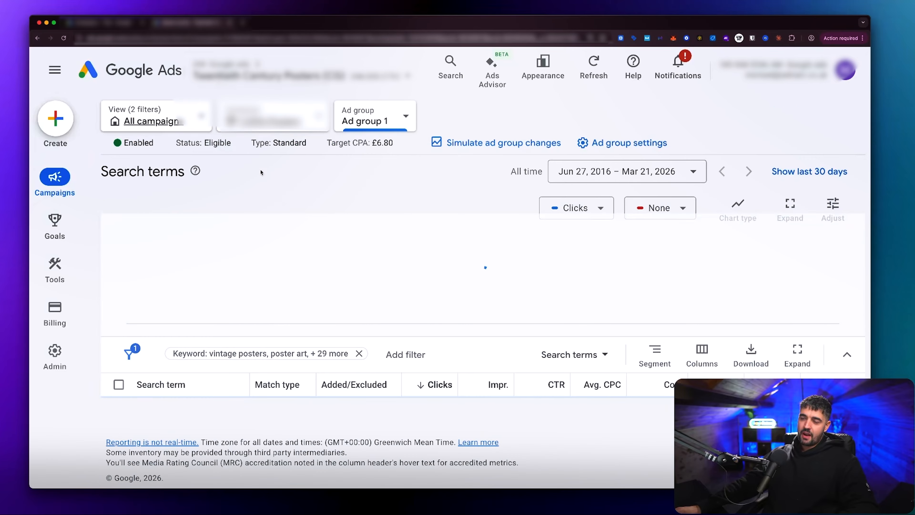
scroll(295, 300, "down", 5)
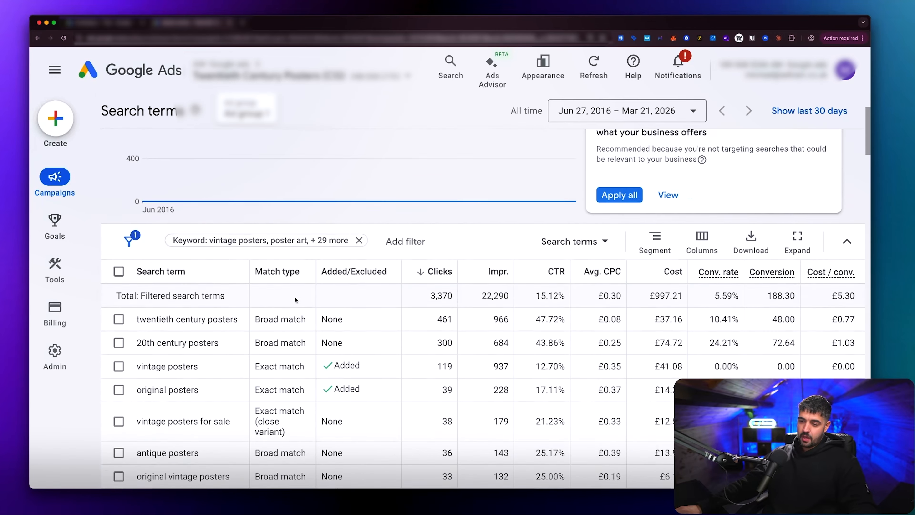
scroll(295, 300, "down", 4)
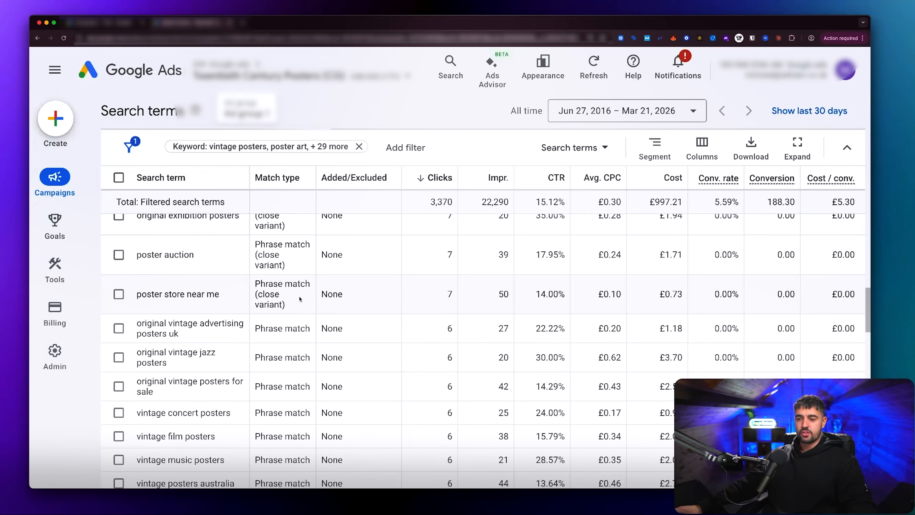
scroll(299, 298, "down", 15)
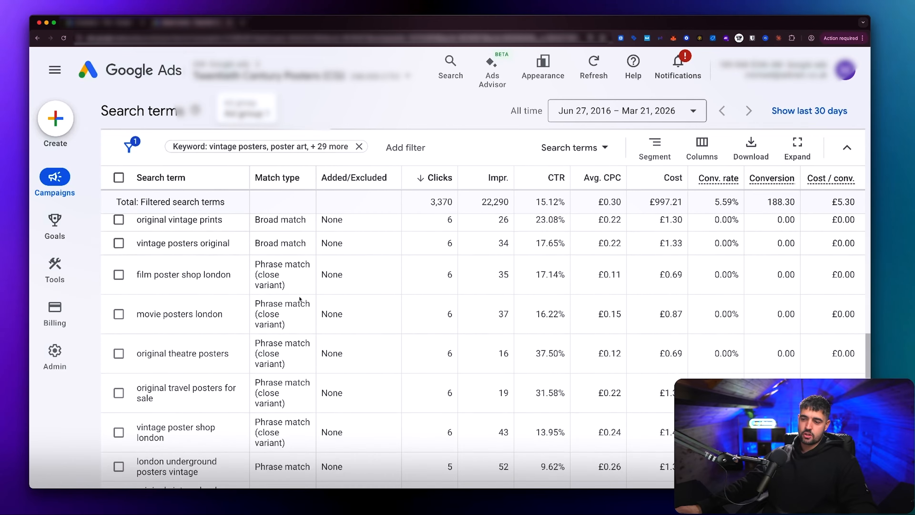
scroll(299, 298, "up", 15)
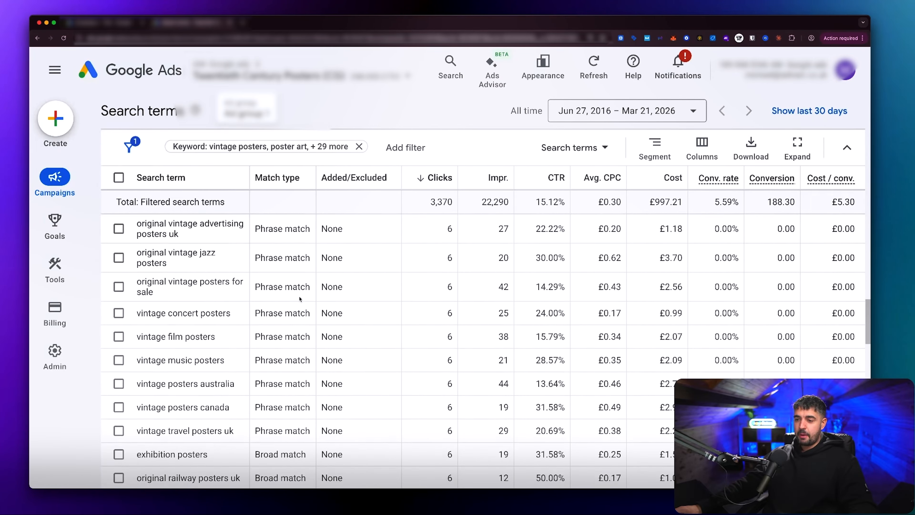
scroll(299, 298, "up", 10)
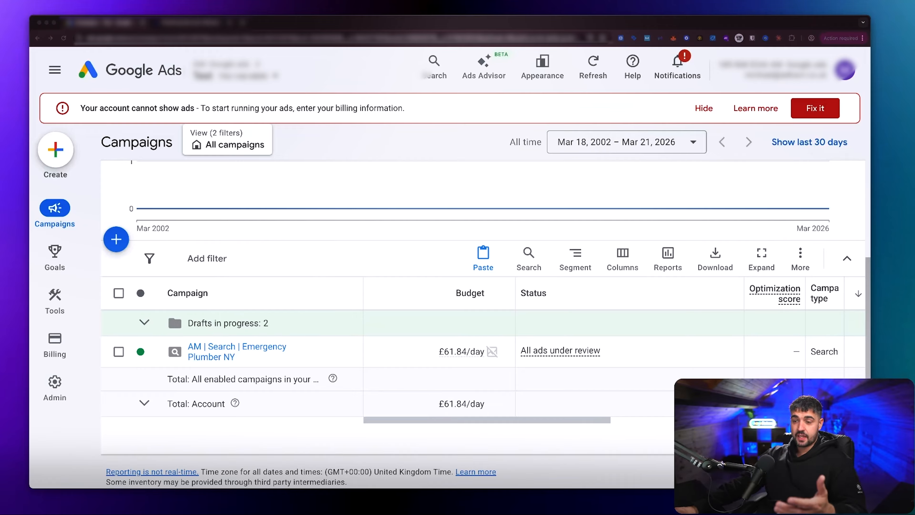
Step: Open the Plumbing ad group of the AM | Search | Emergency Plumber NY campaign and review its keywords
left_click(214, 347)
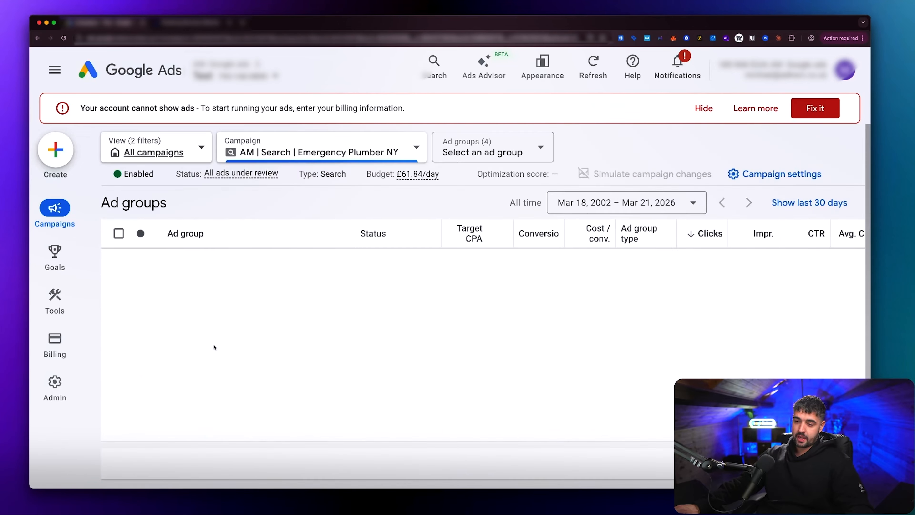
scroll(187, 358, "down", 3)
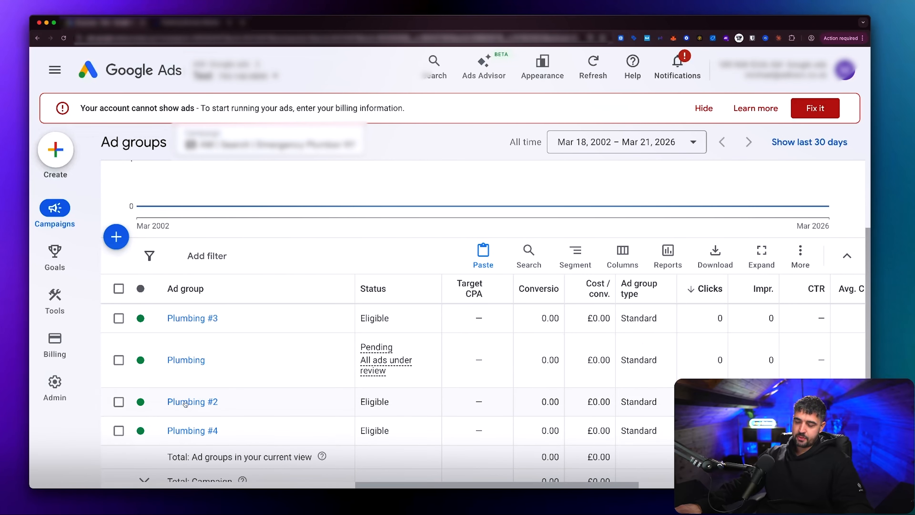
left_click(186, 360)
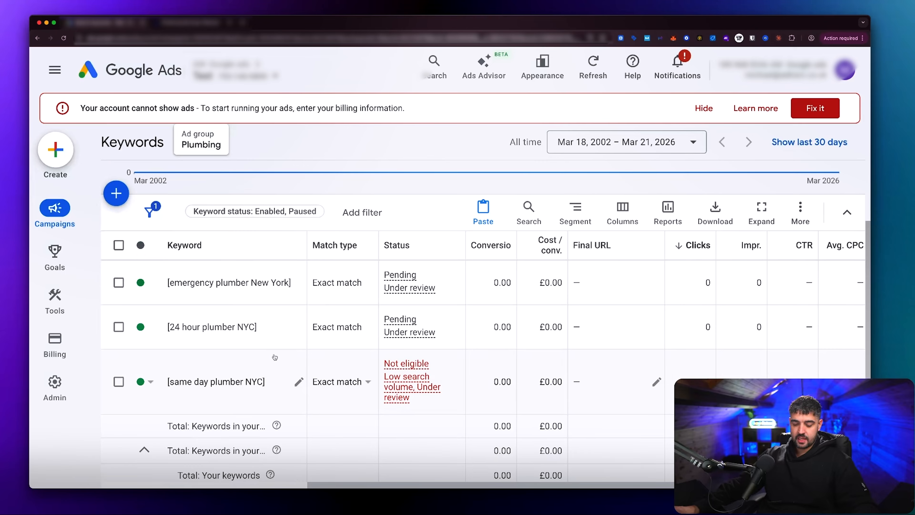
mouse_move(150, 250)
left_mouse_down()
mouse_move(246, 362)
mouse_move(305, 405)
left_mouse_up()
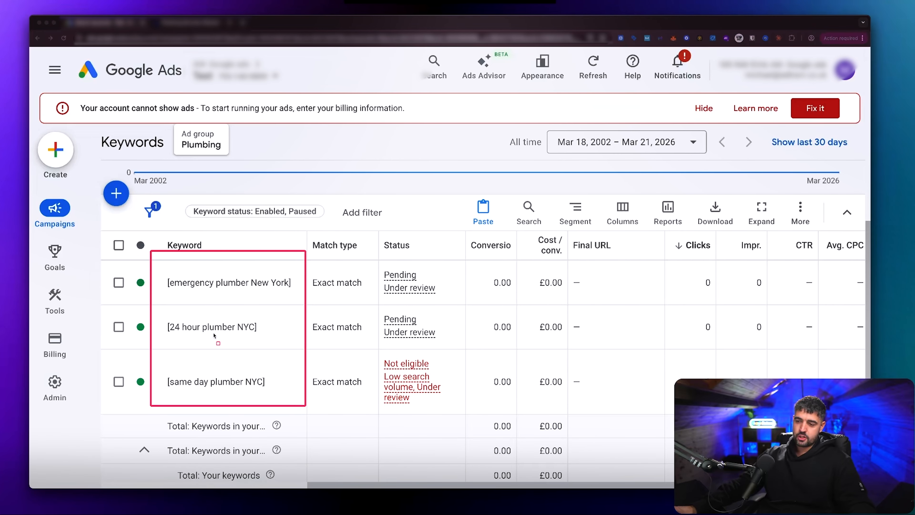
Step: Switch to the Roto-Rooter website and view its Plumbing Services page for Manhattan, NY
left_click(184, 22)
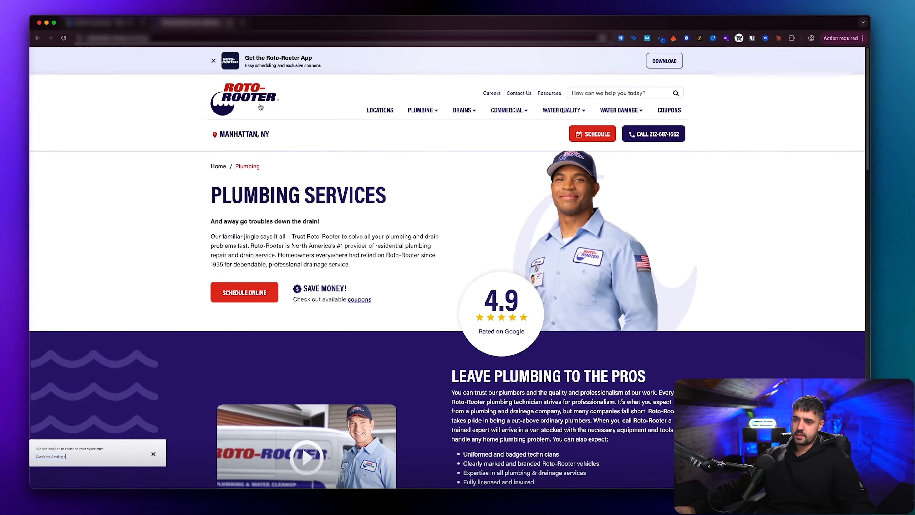
left_click_drag(192, 81, 294, 121)
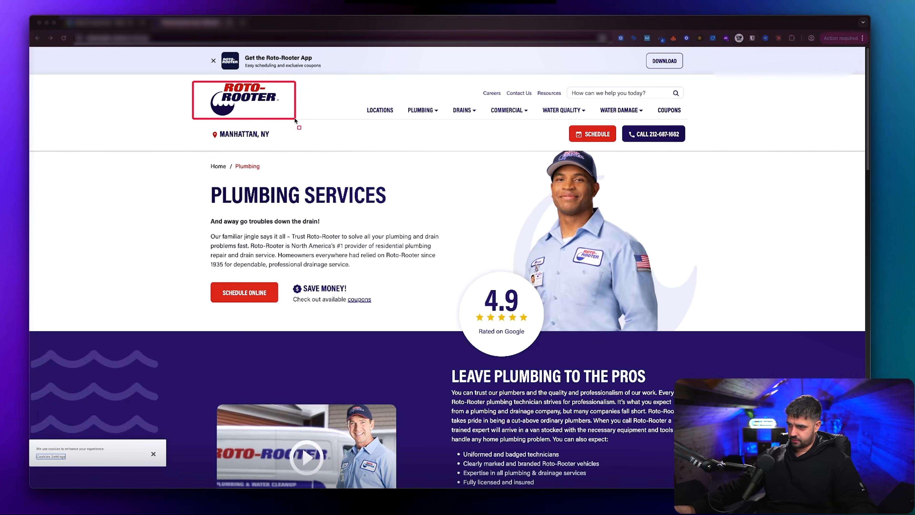
key("Escape")
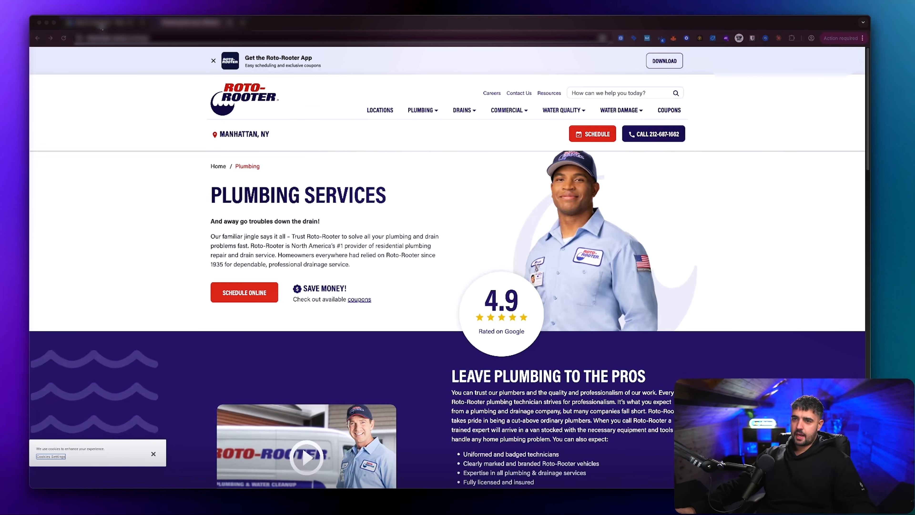
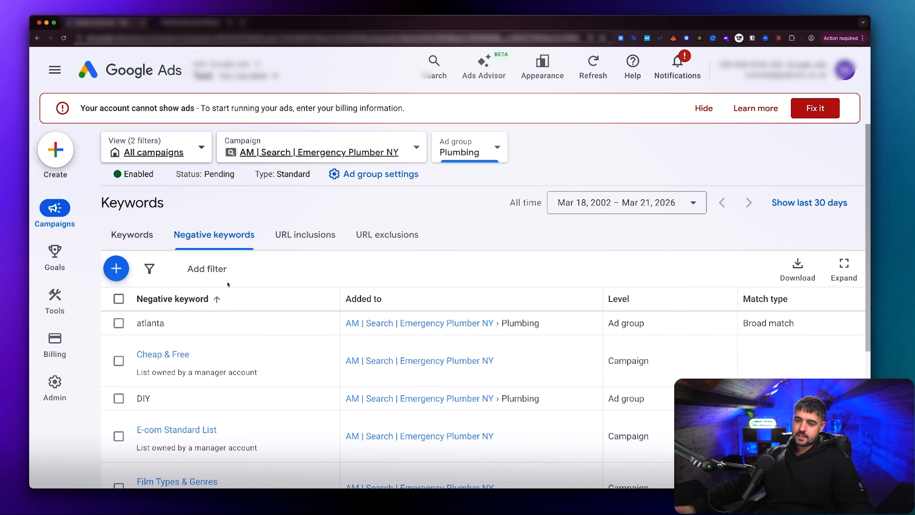
Step: Add "emergency plumber New York" as a phrase-match negative keyword to the Plumbing ad group and save it
scroll(230, 284, "down", 1)
left_click(128, 250)
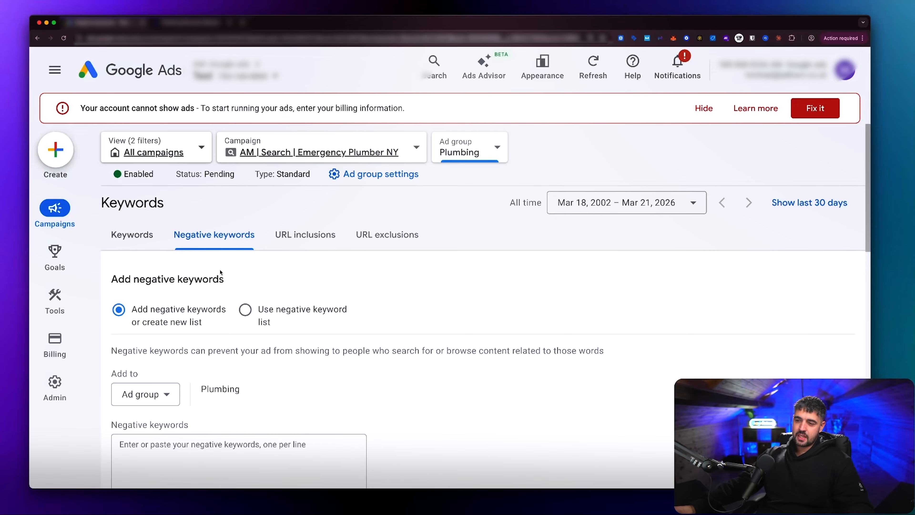
scroll(201, 274, "down", 3)
scroll(155, 254, "down", 1)
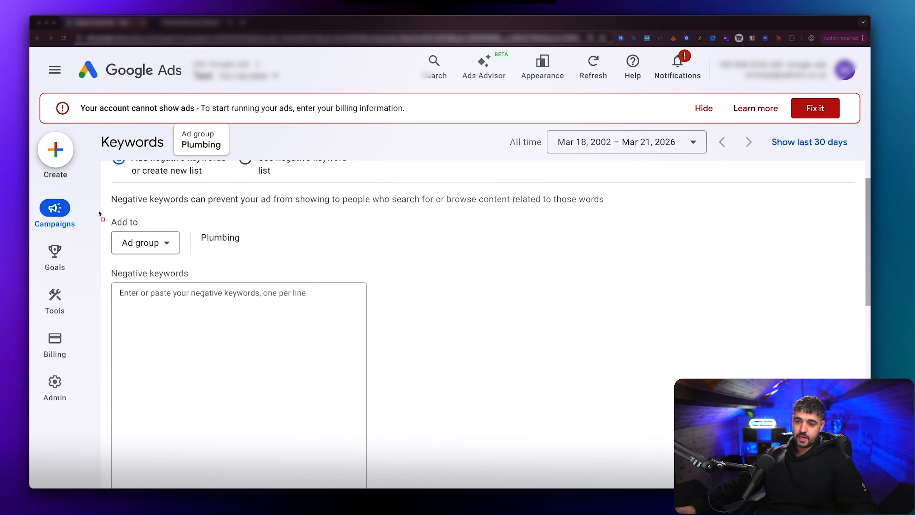
left_click(148, 296)
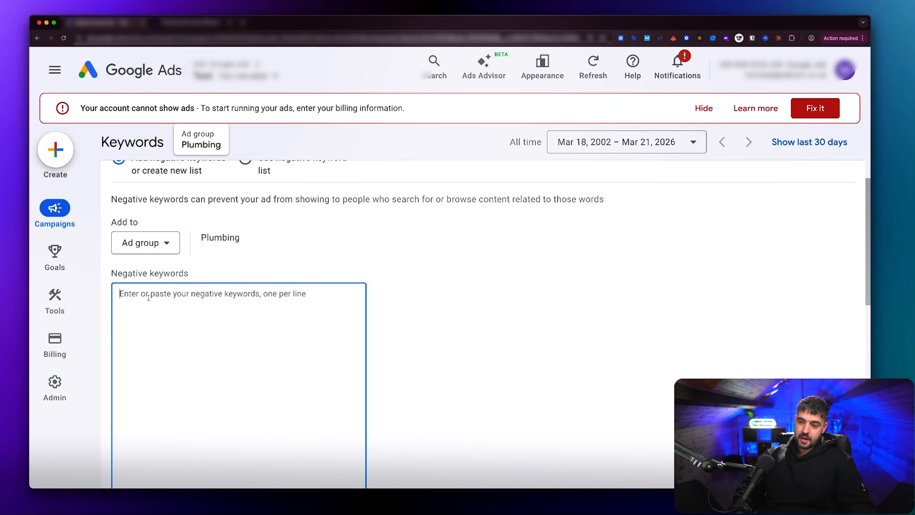
type("[emergency plumber New York]")
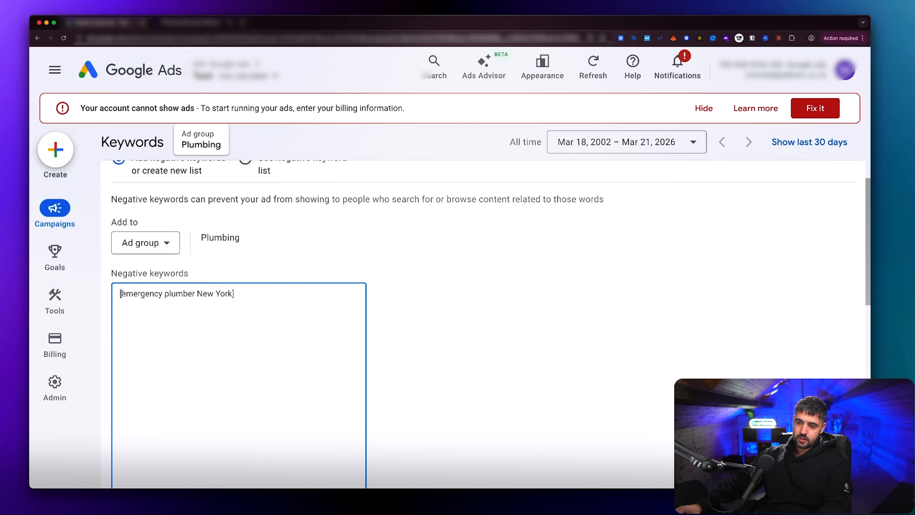
key("BackSpace")
type("\"")
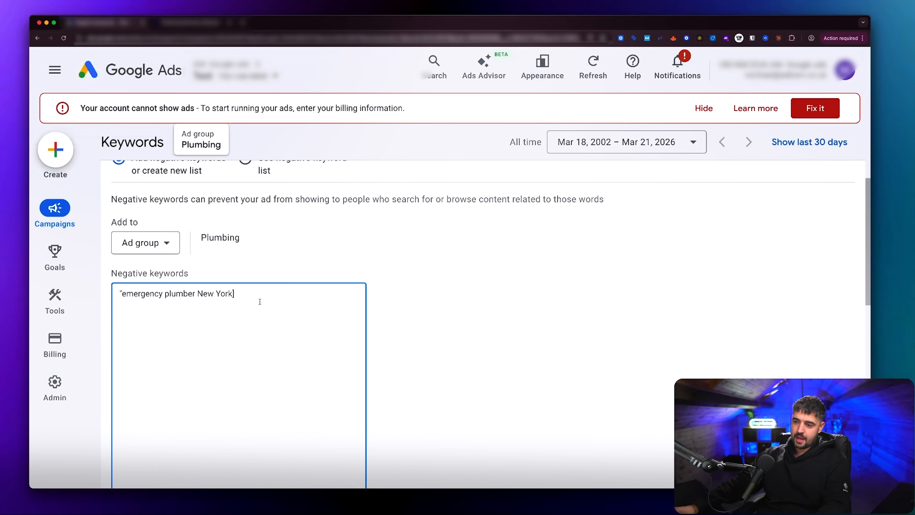
type("\"")
scroll(520, 307, "down", 6)
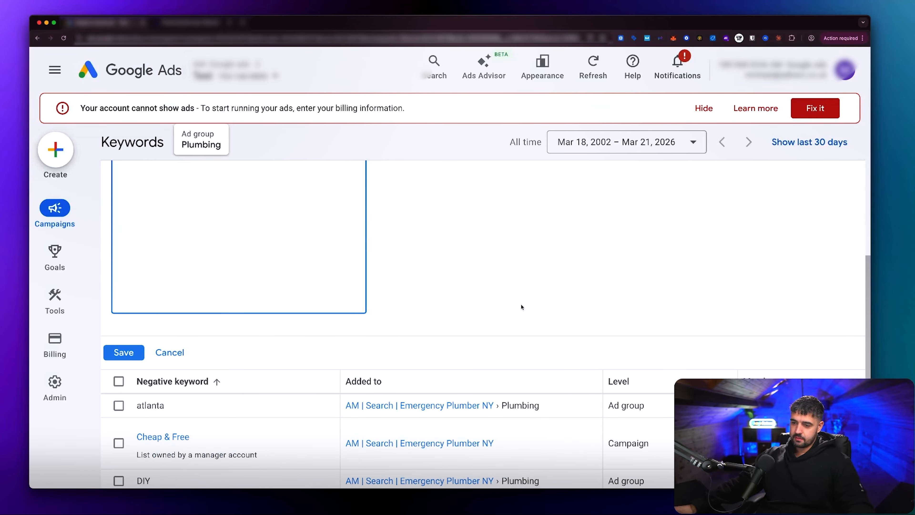
left_click(123, 353)
scroll(276, 277, "up", 5)
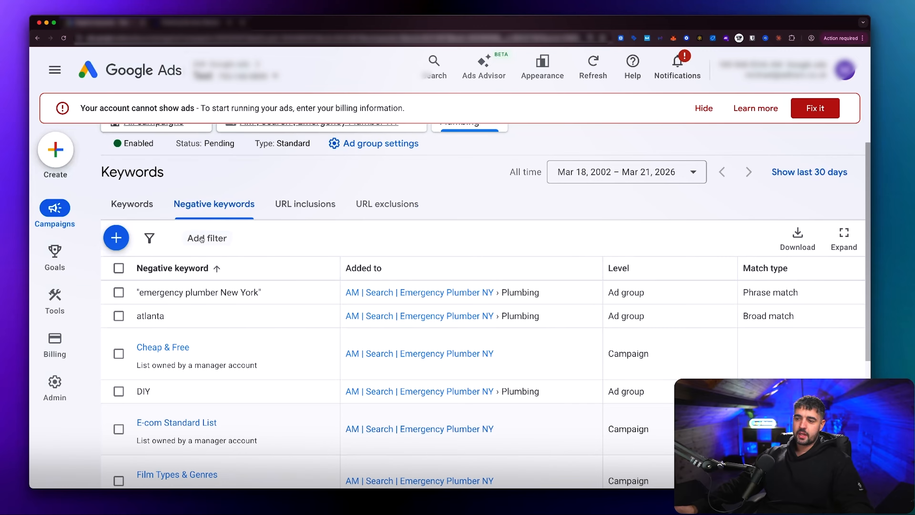
Step: Return to the Plumbing ad group's keyword list and review its keywords and match types
scroll(187, 223, "up", 1)
left_click(132, 235)
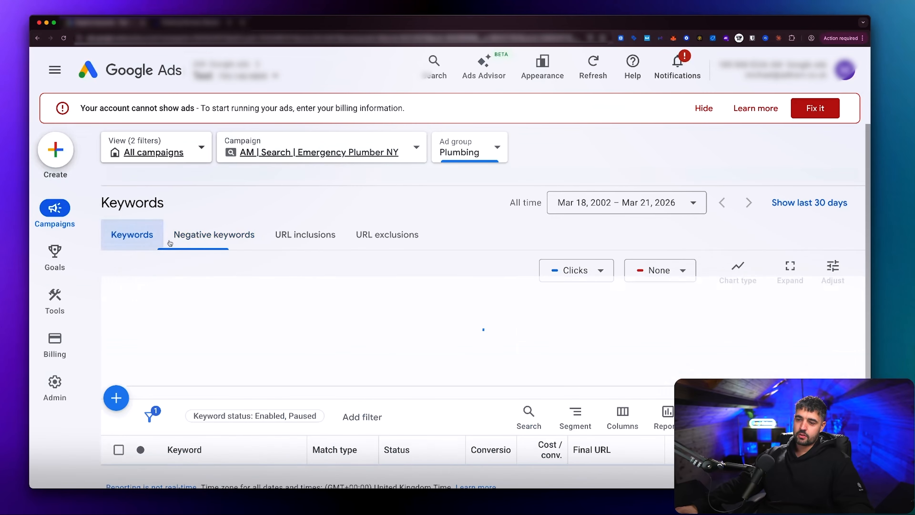
scroll(282, 276, "down", 3)
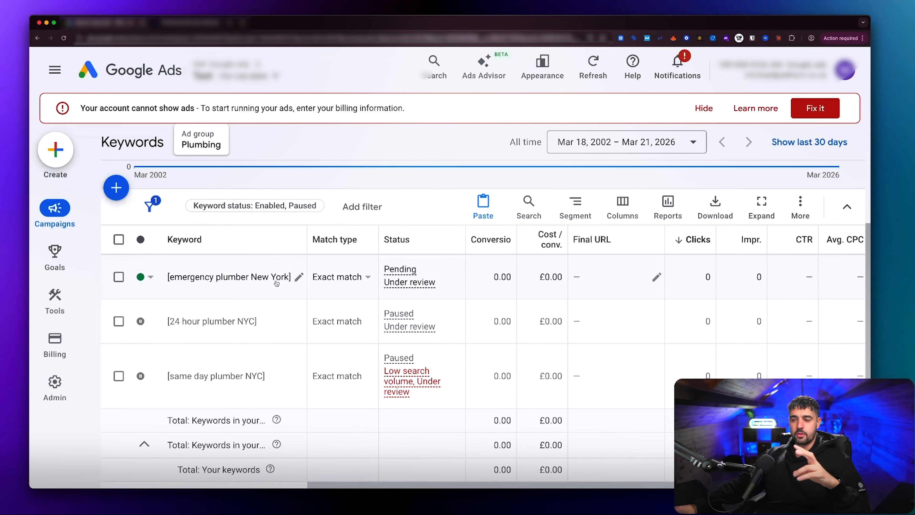
Step: Rename the Plumbing ad group as [emergency plumber New York] in the ad group list
mouse_move(56, 212)
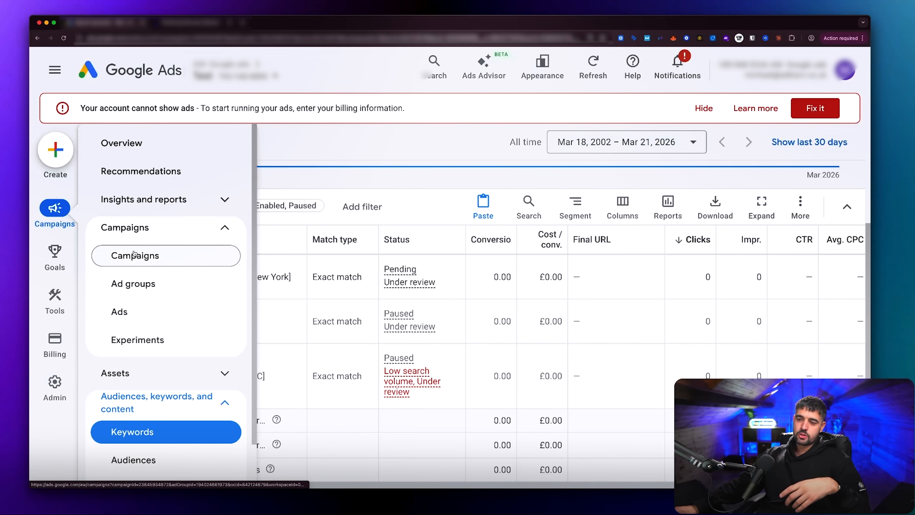
left_click(133, 283)
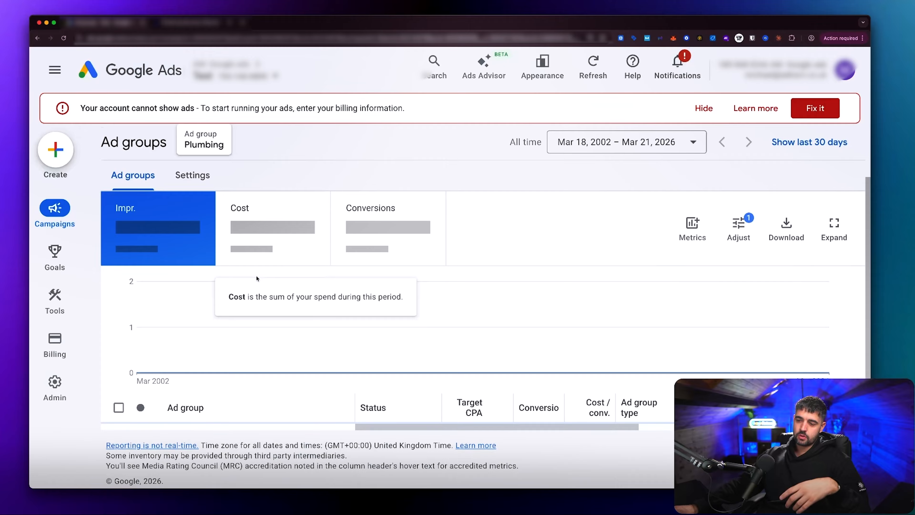
scroll(257, 289, "down", 5)
left_click(197, 326)
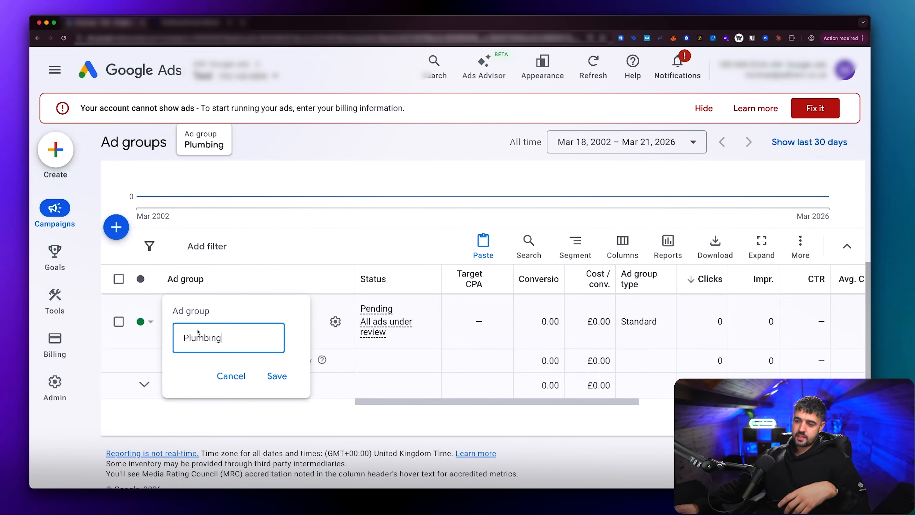
key("super+a")
type("Emer")
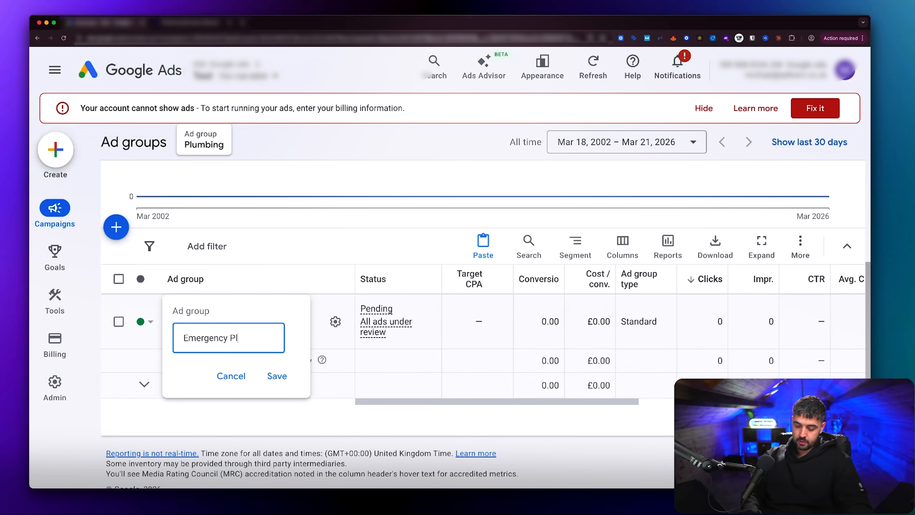
left_click(277, 376)
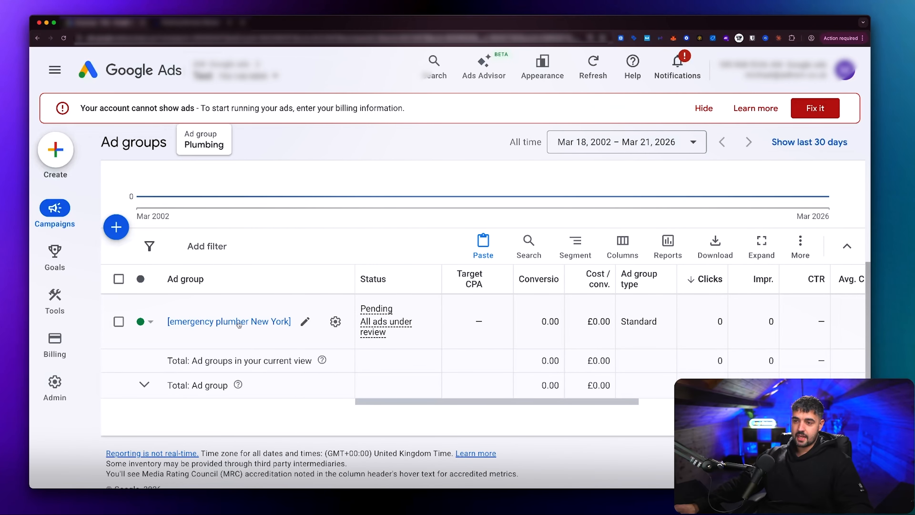
Step: Set the [emergency plumber New York] ad group's status to paused and check its row in the ad group list
scroll(239, 325, "up", 6)
left_click(140, 175)
left_click(155, 211)
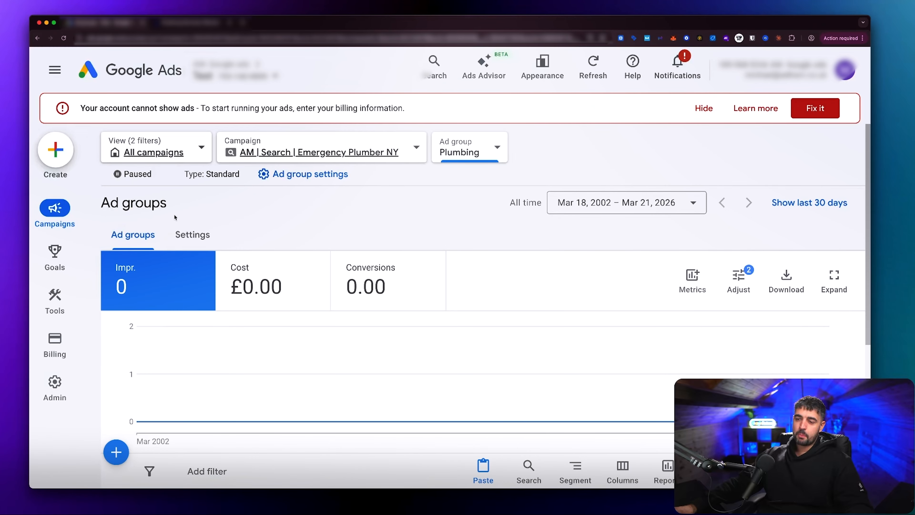
scroll(174, 218, "down", 6)
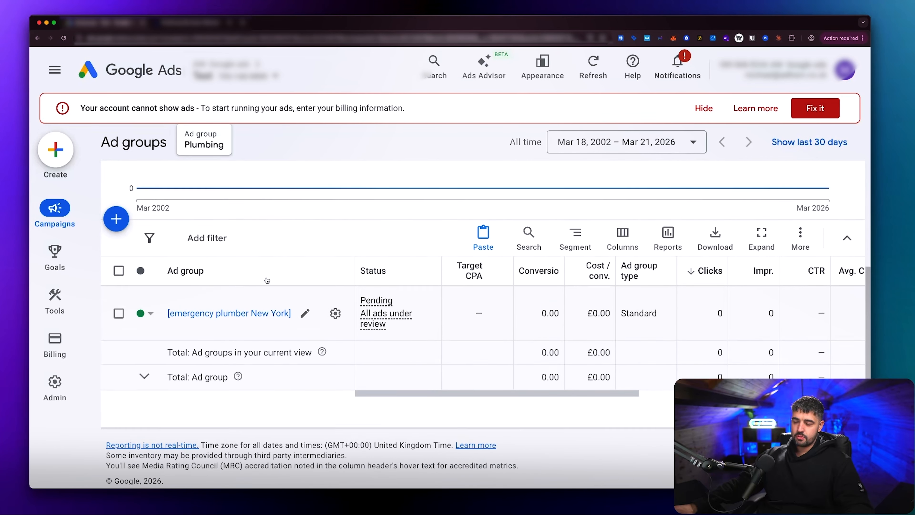
scroll(267, 281, "up", 6)
scroll(265, 274, "down", 5)
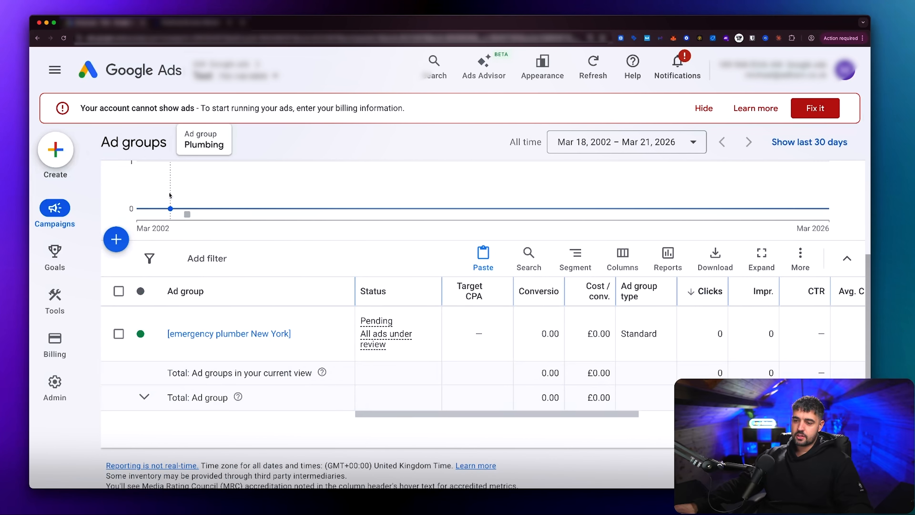
Step: Show the ad groups of all campaigns and rename Plumbing #2 as "emergency plumber New York" with quotation marks
left_click(87, 75)
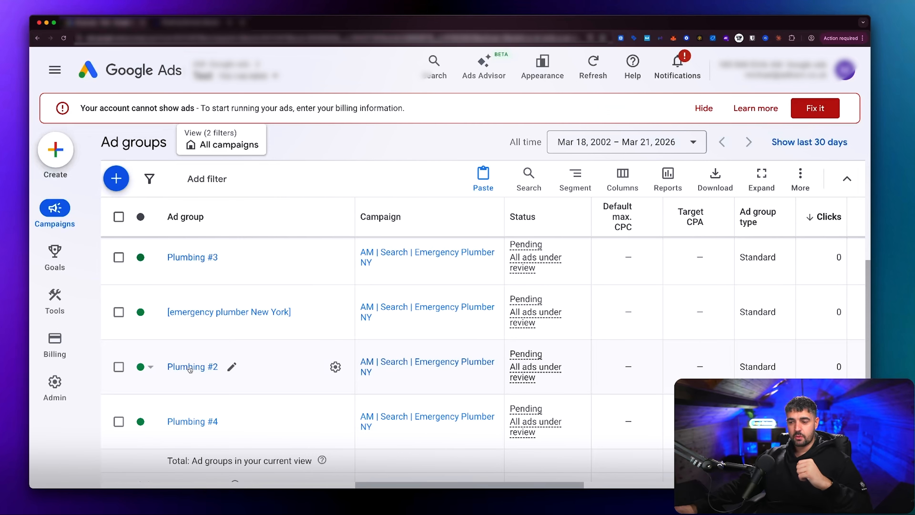
left_click(230, 367)
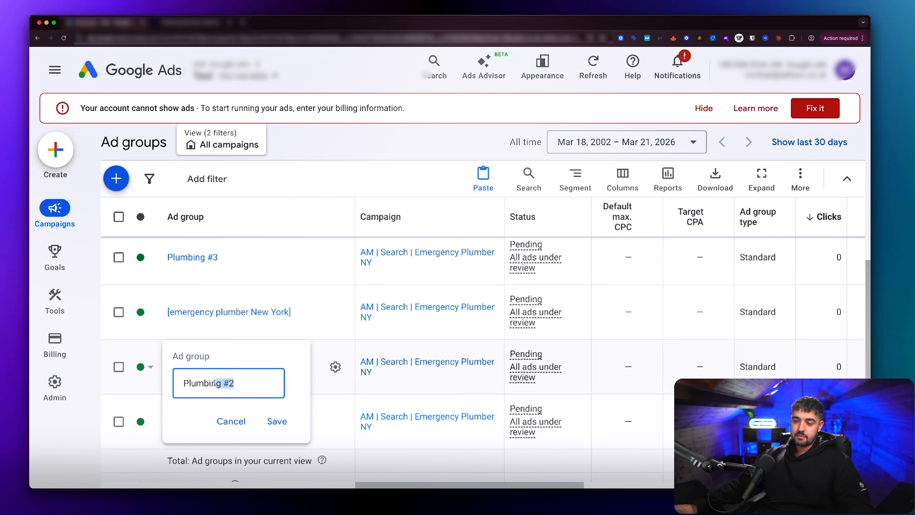
left_click_drag(215, 383, 182, 383)
type("[emergency plumber New York]")
key("BackSpace")
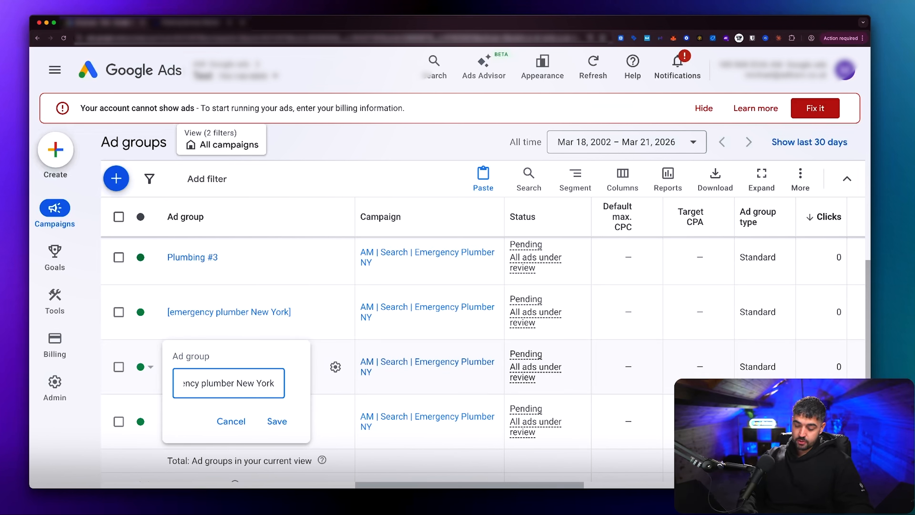
left_click_drag(274, 383, 152, 385)
left_click(188, 383)
key("BackSpace")
type("\"")
left_click(276, 421)
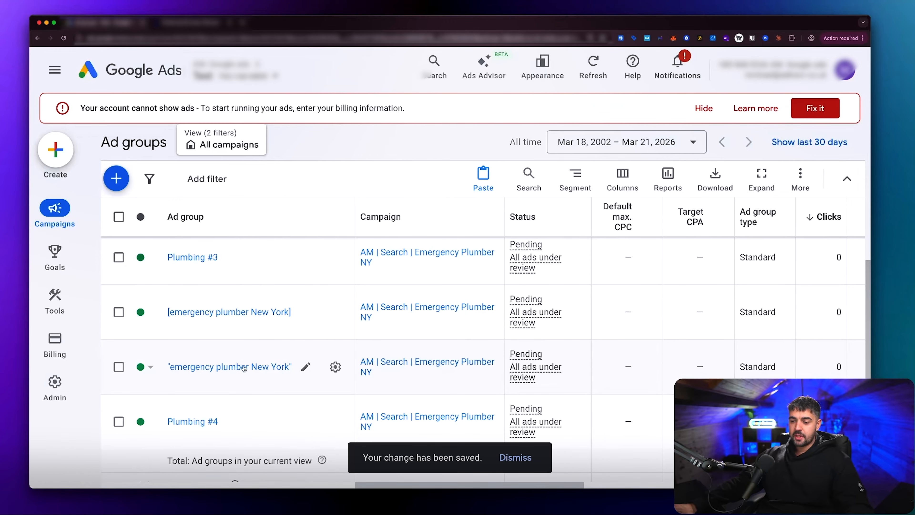
Step: In the "emergency plumber New York" ad group, change the exact-match keyword [emergency plumber New York] to phrase match
left_click(243, 366)
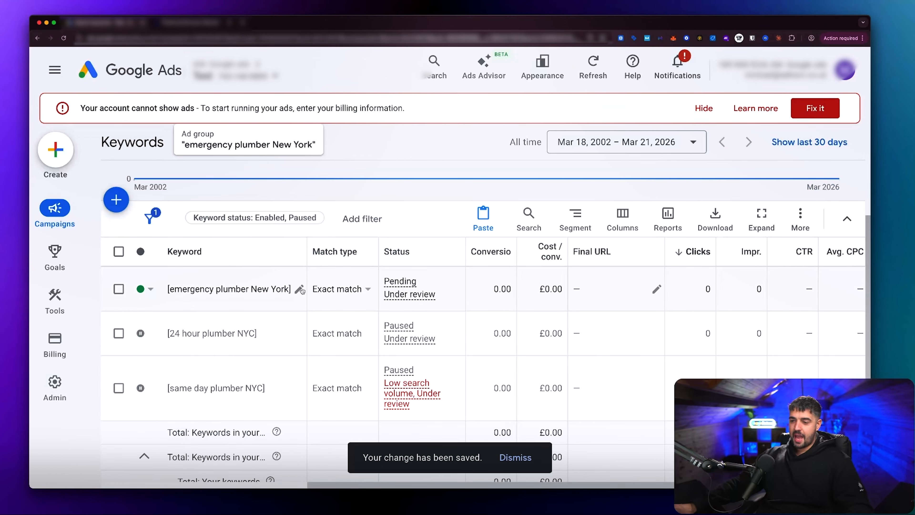
left_click(300, 290)
left_click(184, 310)
key("BackSpace")
type("\"")
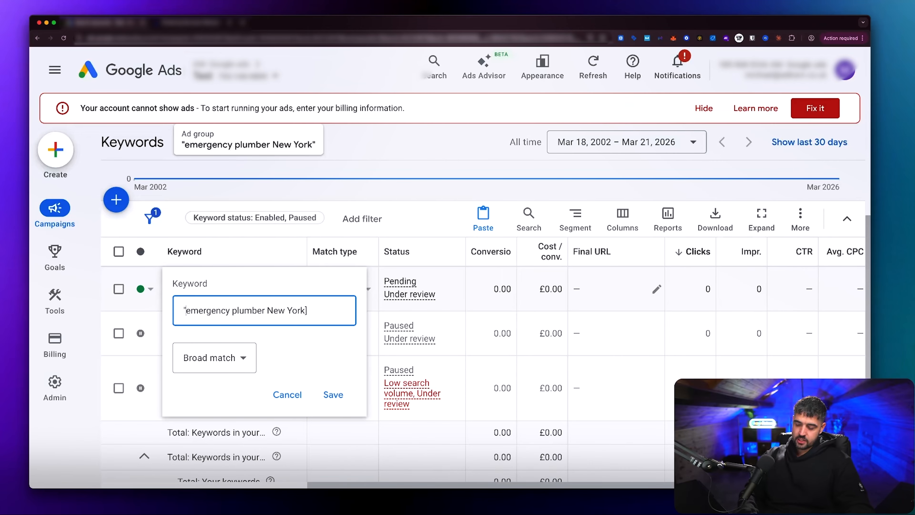
key("BackSpace")
type("\"")
left_click(333, 394)
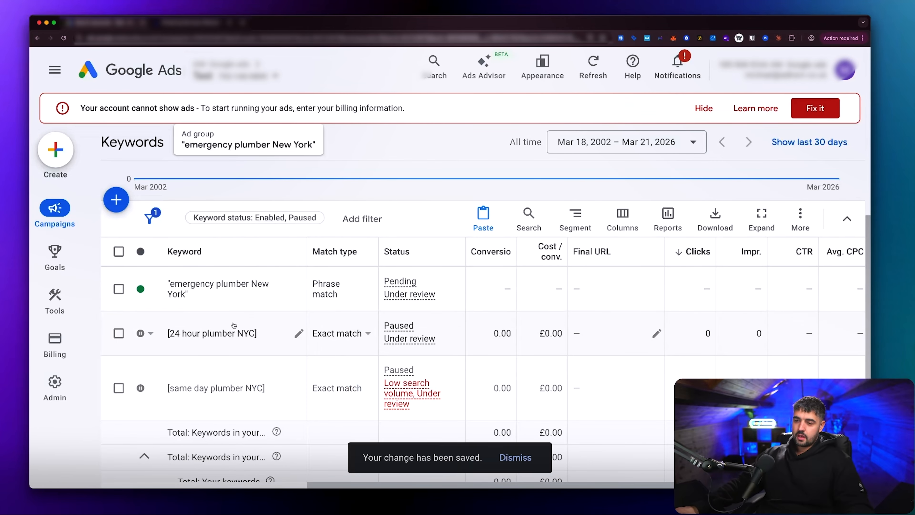
Step: Add [emergency plumber New York] as an exact-match negative keyword to the "emergency plumber New York" ad group and save it
scroll(236, 284, "up", 5)
left_click(214, 234)
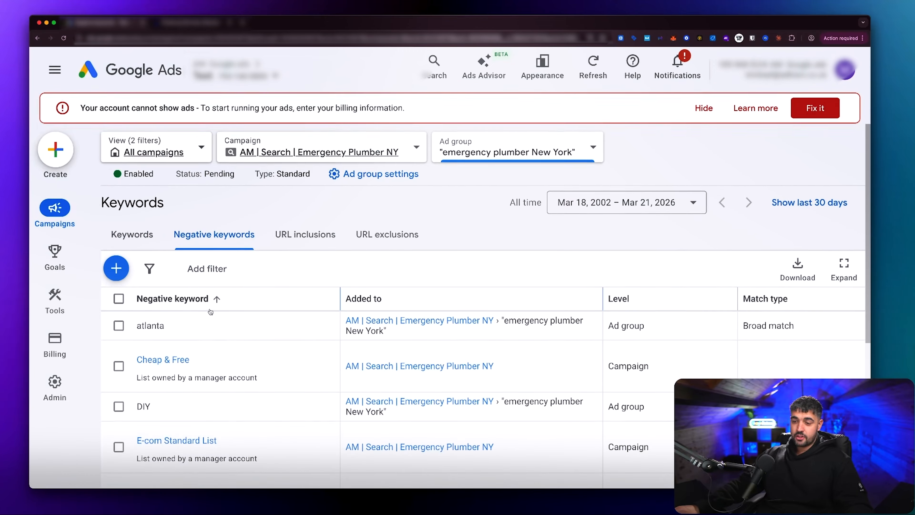
left_click(116, 268)
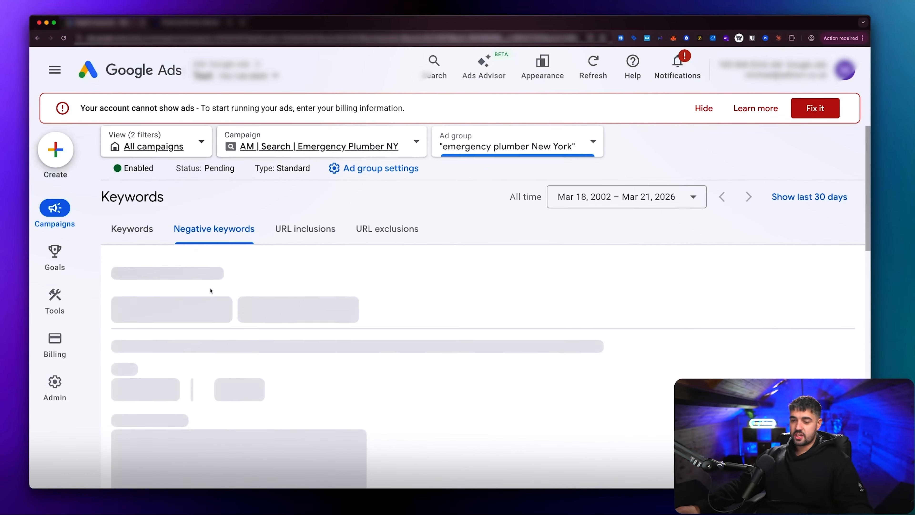
scroll(210, 288, "down", 2)
left_click(162, 299)
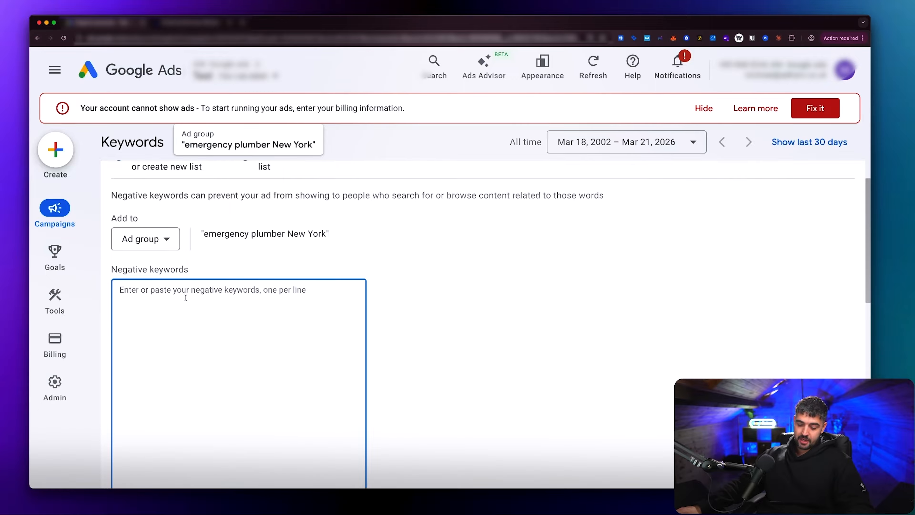
type("[emergency plumber New York]")
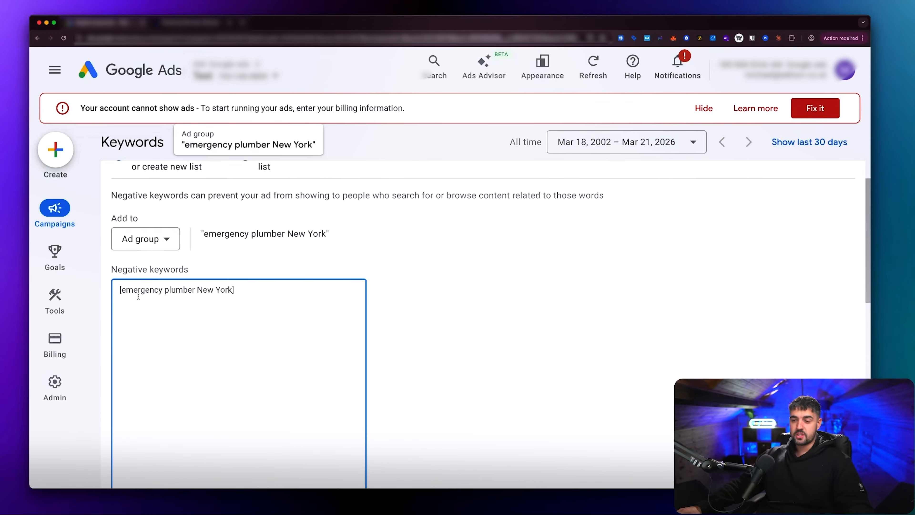
scroll(213, 300, "down", 7)
left_click(125, 331)
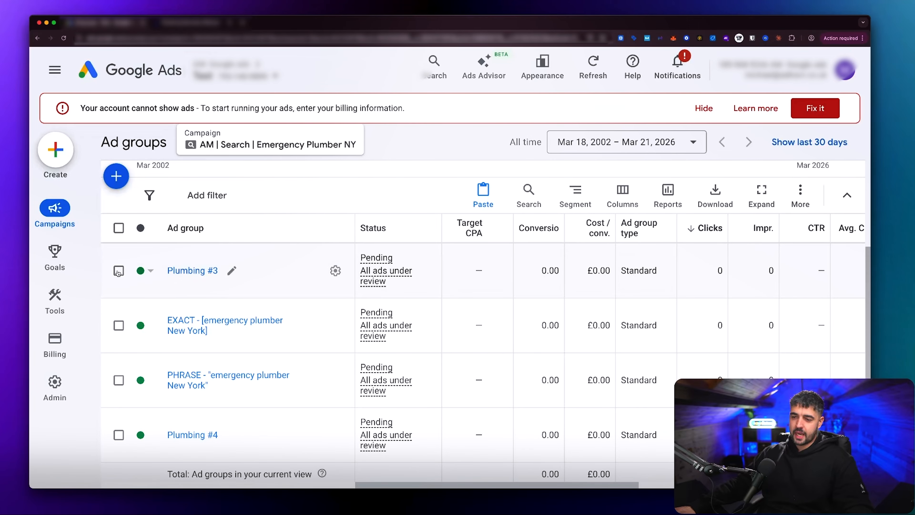
Step: Copy the Plumbing #3 ad group and try to paste it into the AM | Search | Emergency Plumber NY campaign
left_click(119, 270)
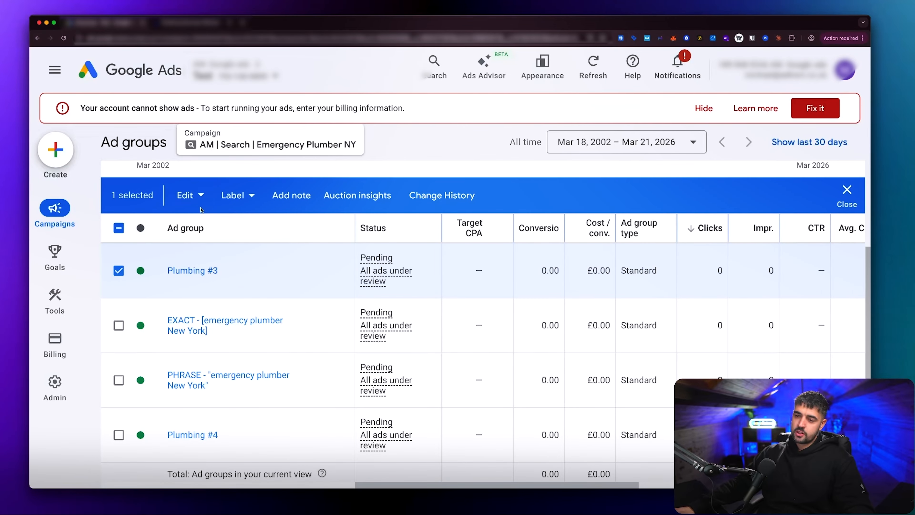
left_click(191, 195)
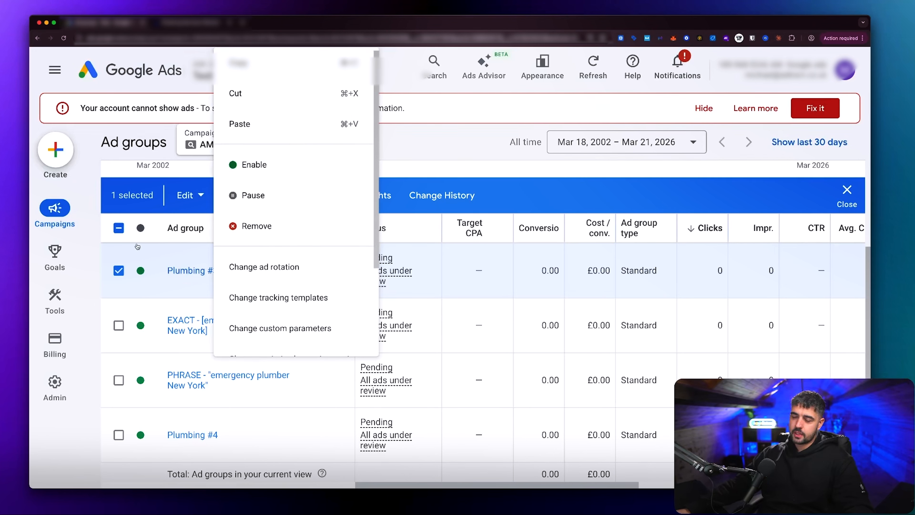
left_click(273, 71)
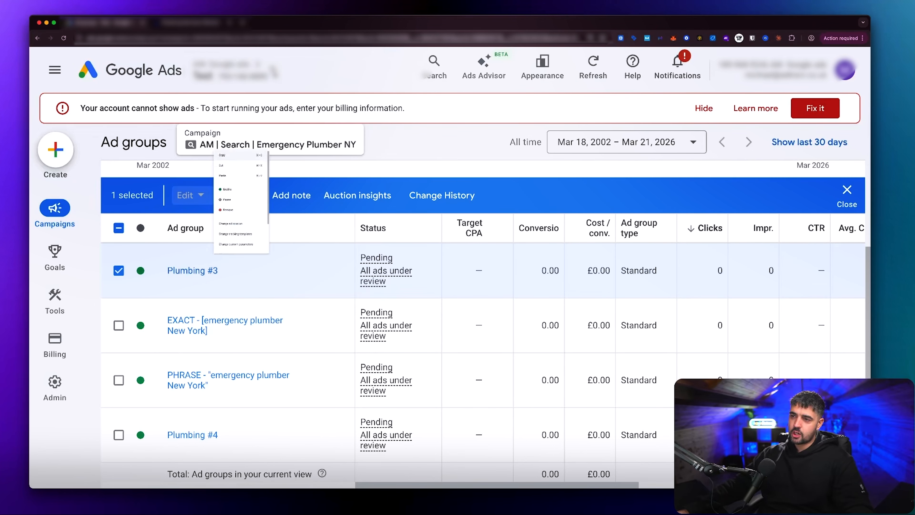
left_click(845, 192)
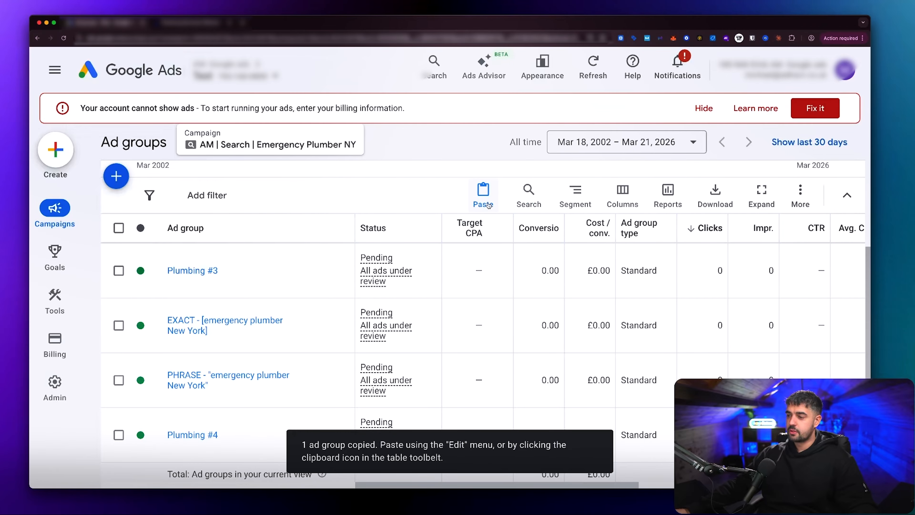
left_click(483, 195)
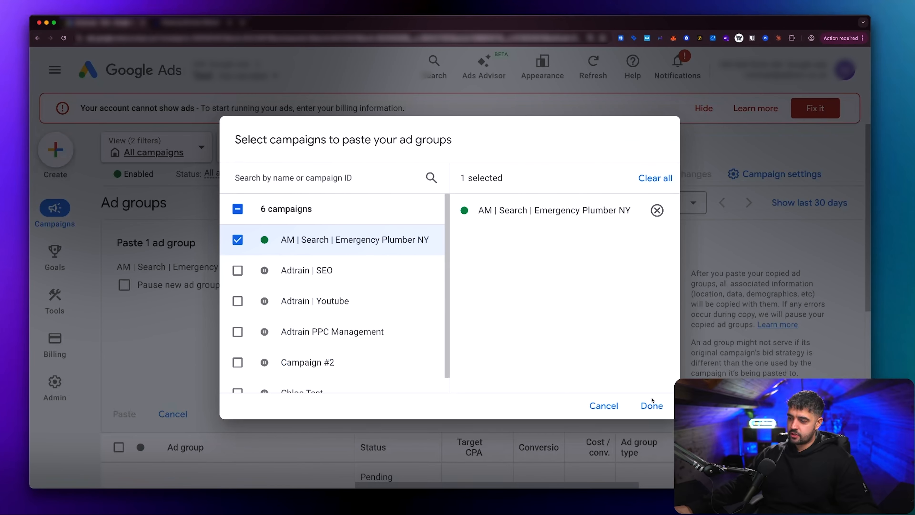
left_click(594, 406)
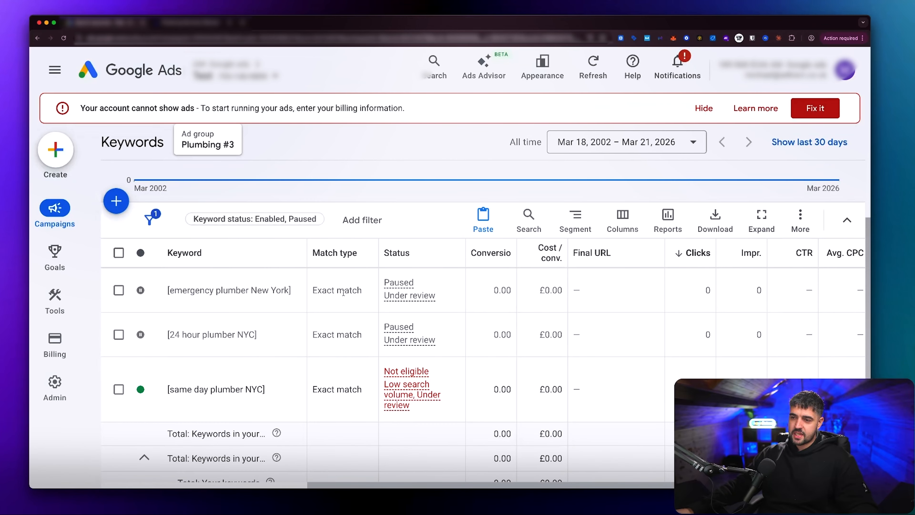
Step: Return to the AM | Search | Emergency Plumber NY ad groups and rename Plumbing #3 as EXACT - [same day plumber NYC]
scroll(343, 293, "down", 1)
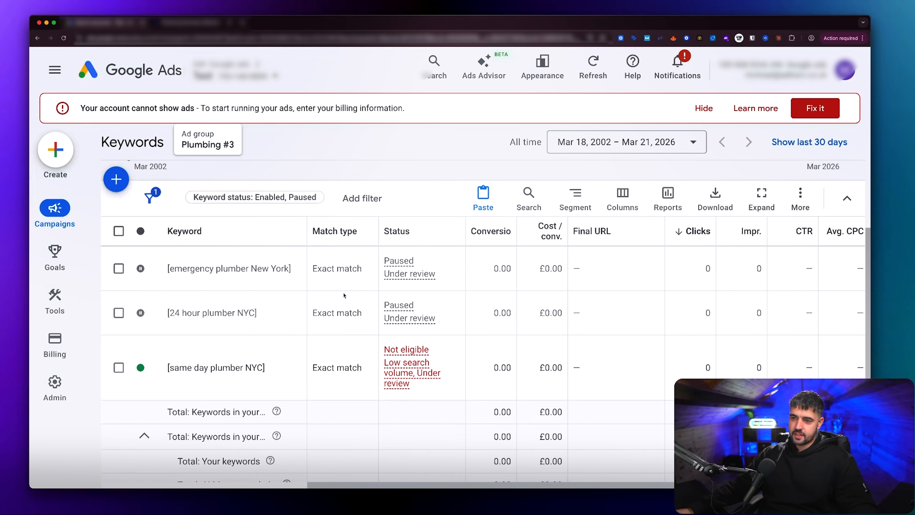
scroll(342, 292, "up", 1)
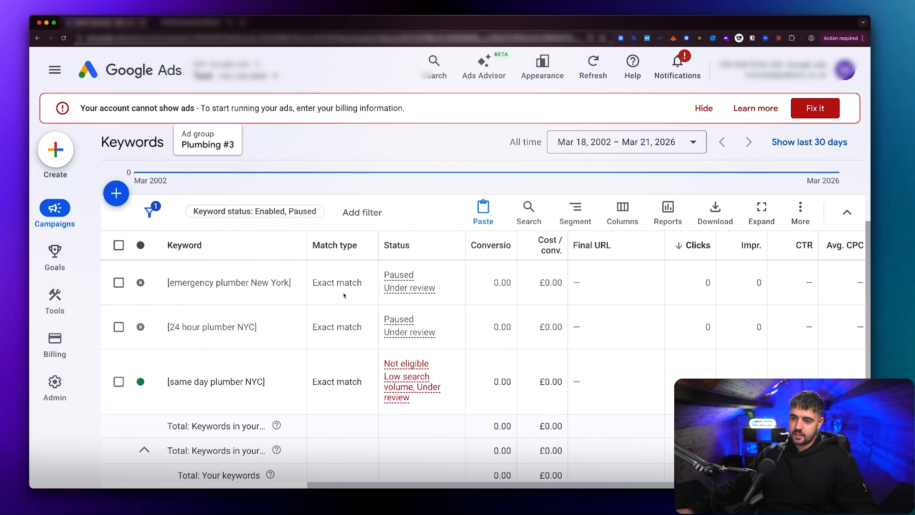
left_click(36, 38)
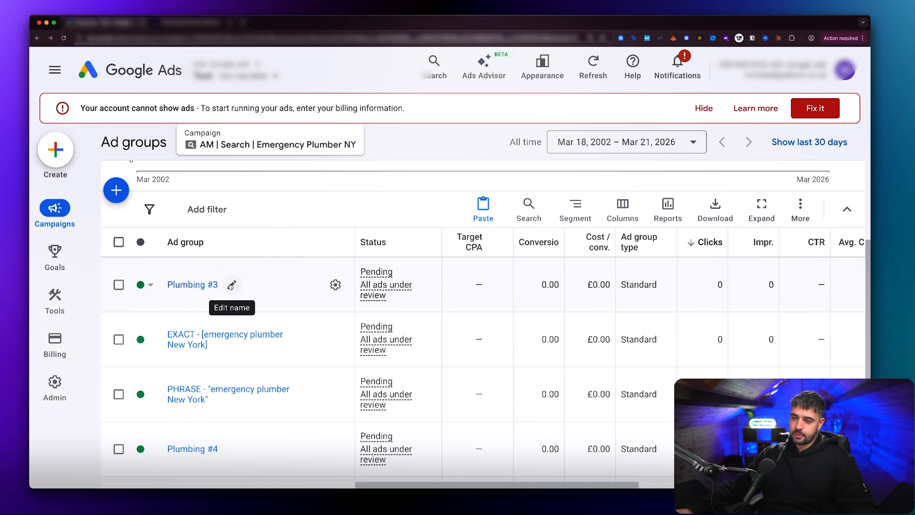
left_click(231, 285)
left_click_drag(240, 300, 181, 301)
type("EX")
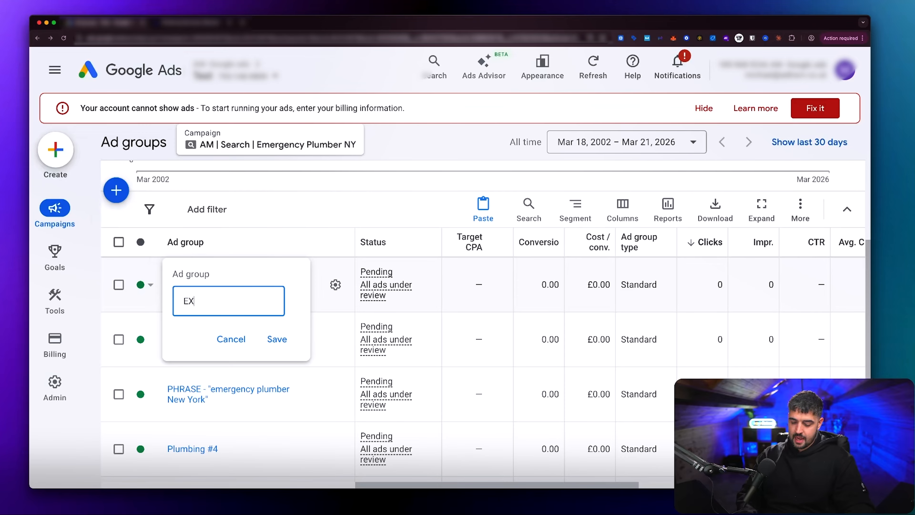
type("ACT - [same day plumber NYC]")
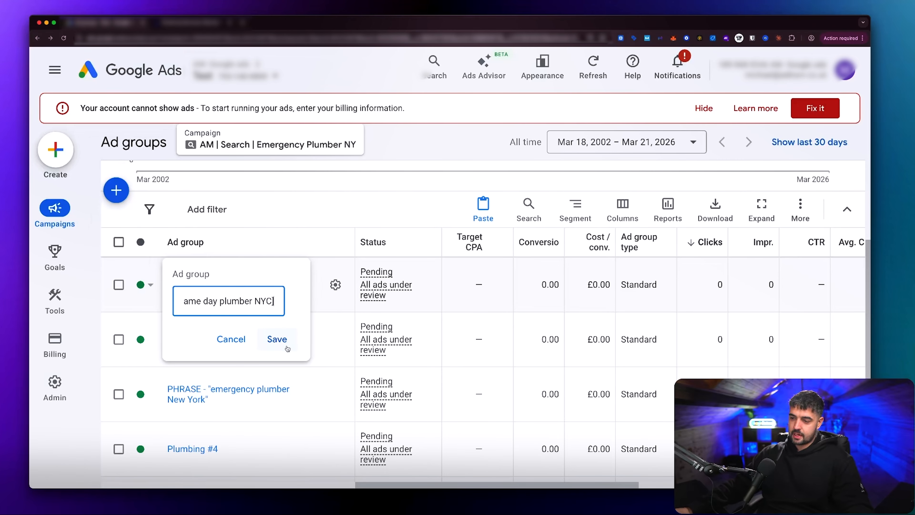
left_click(277, 338)
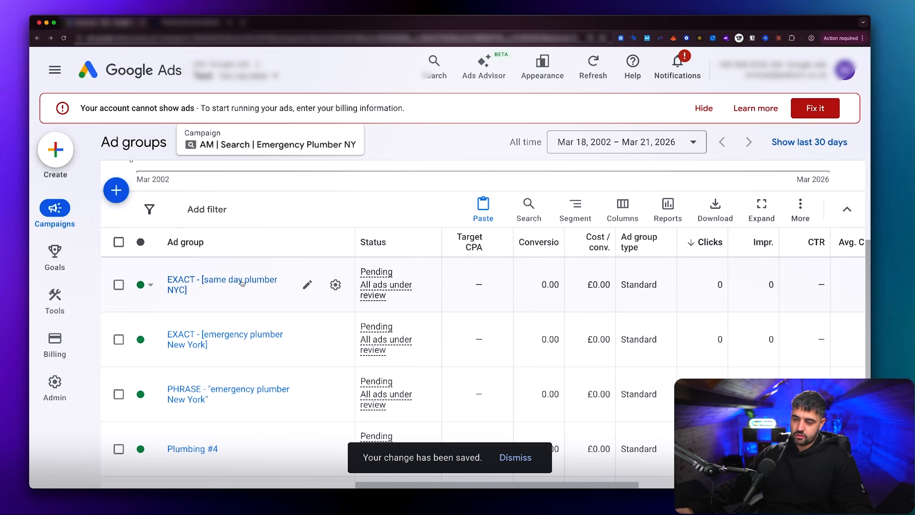
Step: Copy the [same day plumber NYC] keyword from its EXACT ad group and start adding negative keywords to that ad group
left_click(220, 284)
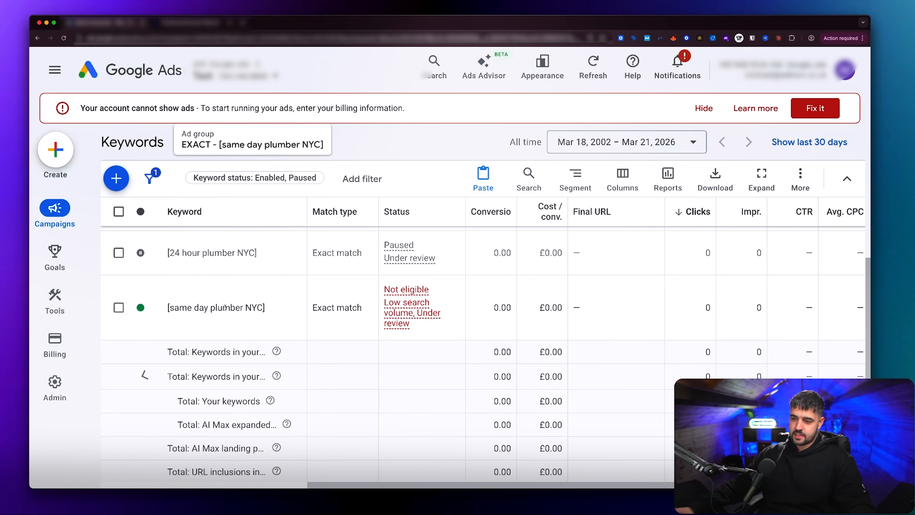
left_click_drag(265, 310, 174, 311)
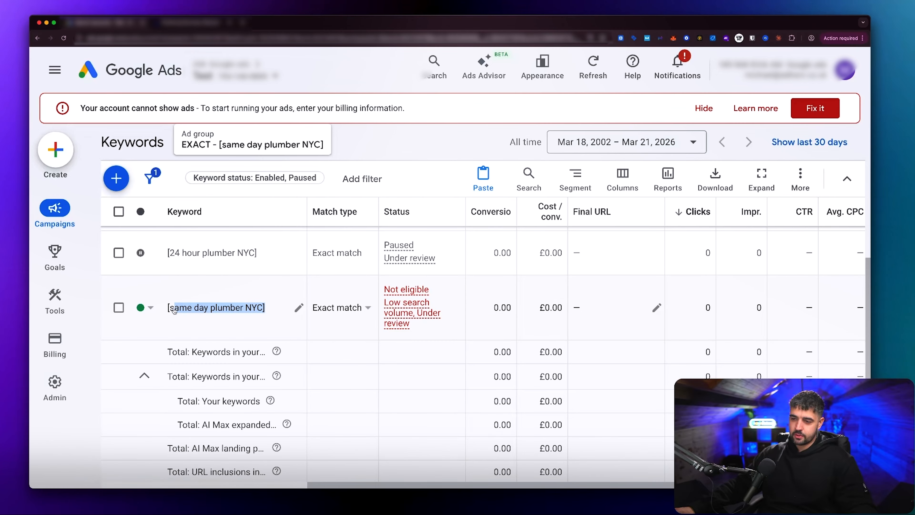
scroll(168, 310, "up", 5)
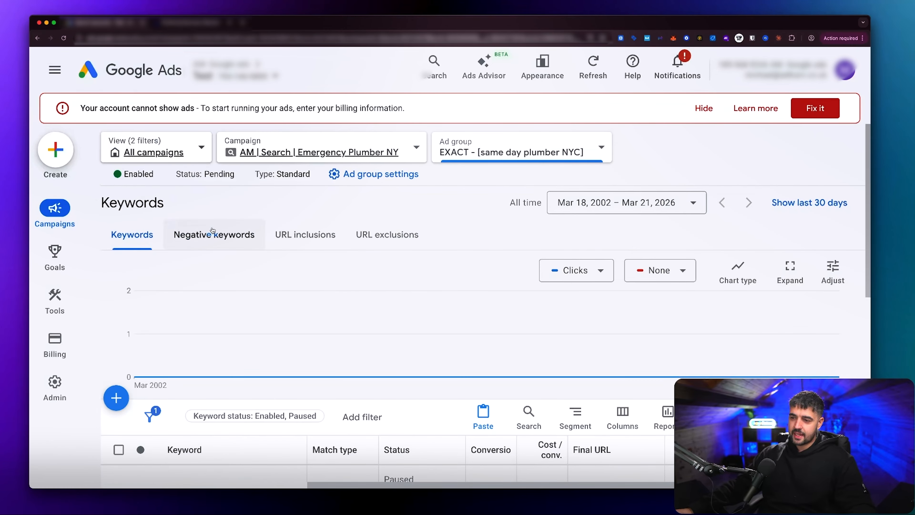
left_click(197, 227)
left_click(117, 255)
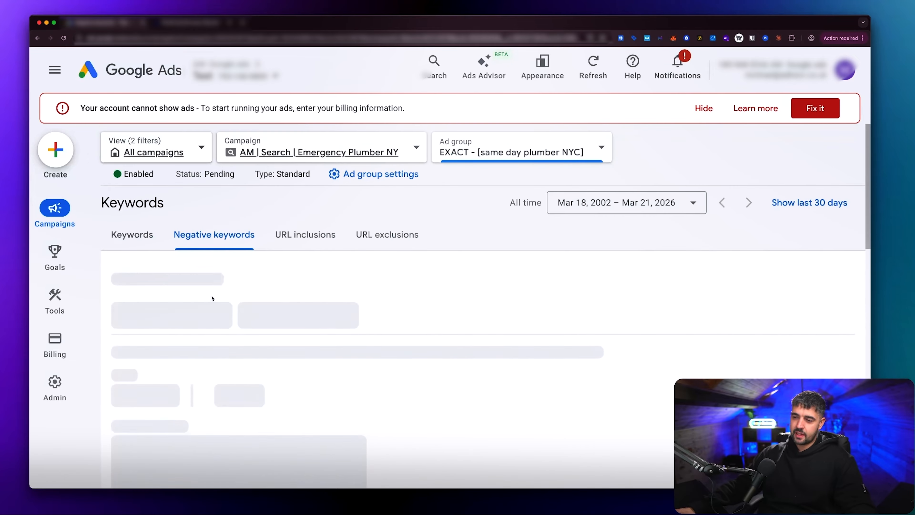
Step: Enter "same day plumber NYC" in quotation marks as a phrase-match negative keyword at ad group level and save it
left_click(182, 309)
key("super+v")
key("BackSpace")
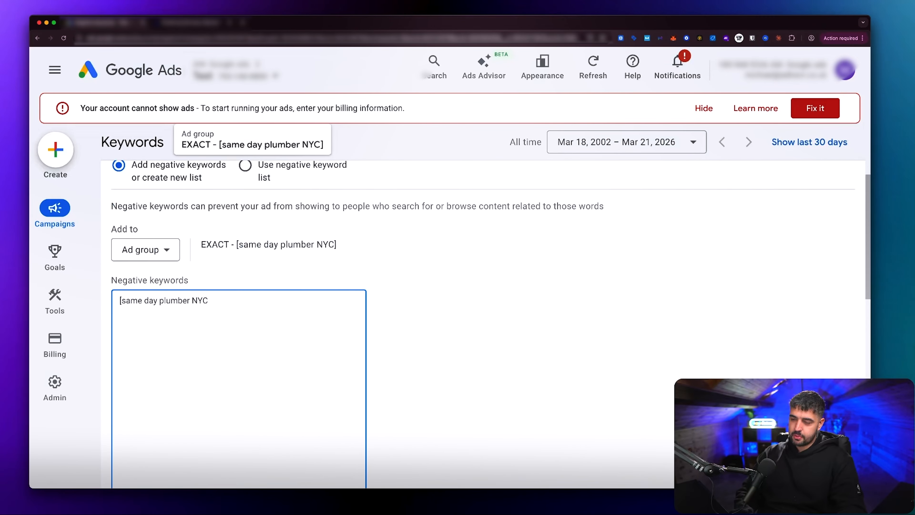
type("\"")
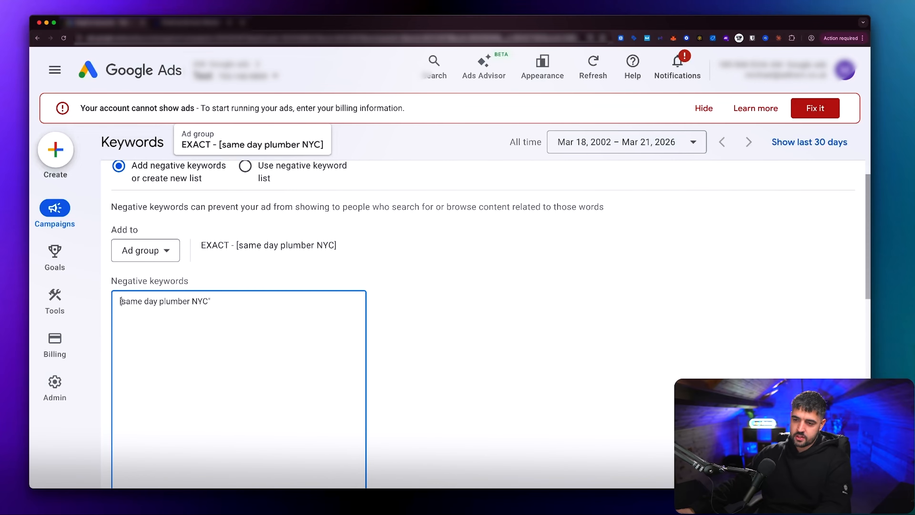
key("Delete")
type("\"")
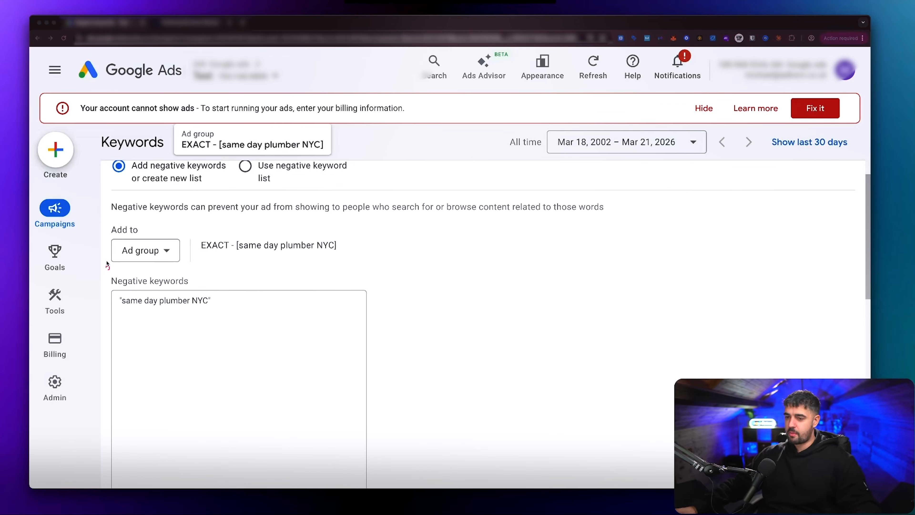
mouse_move(104, 223)
left_mouse_down()
mouse_move(165, 268)
mouse_move(188, 268)
left_mouse_up()
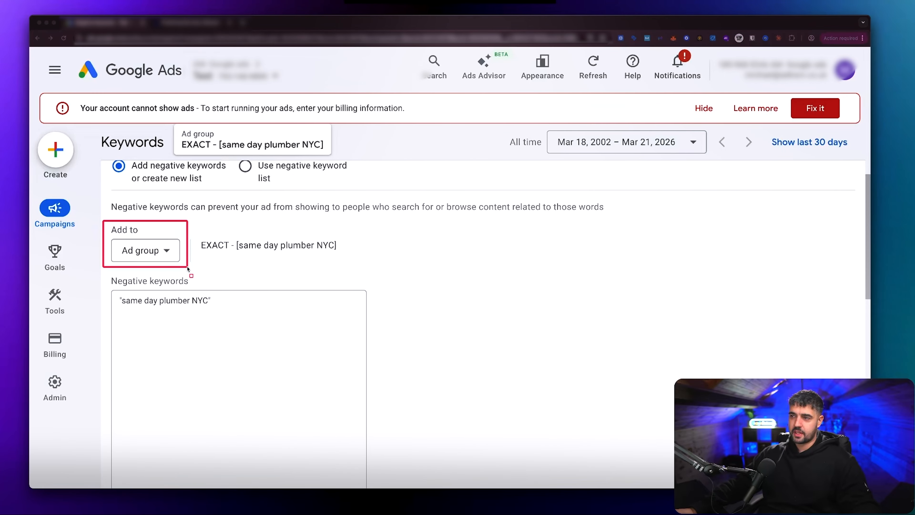
scroll(189, 285, "down", 2)
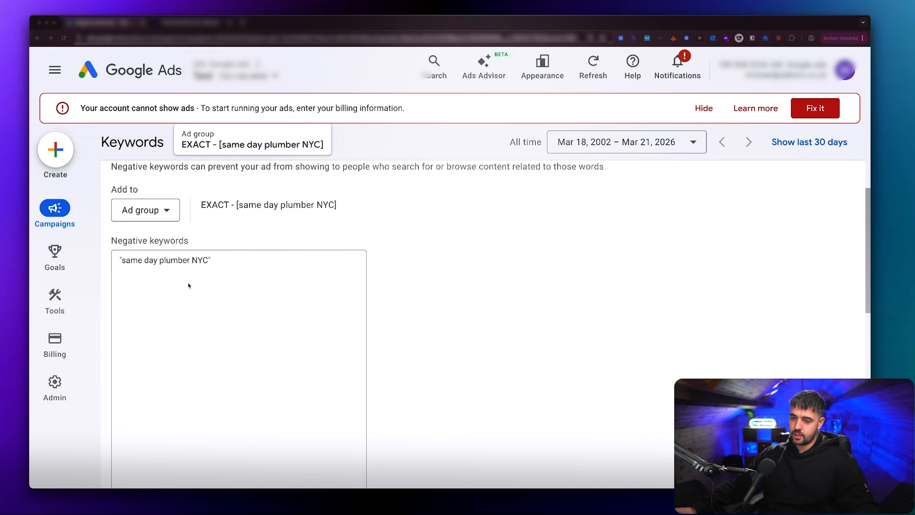
scroll(210, 267, "down", 4)
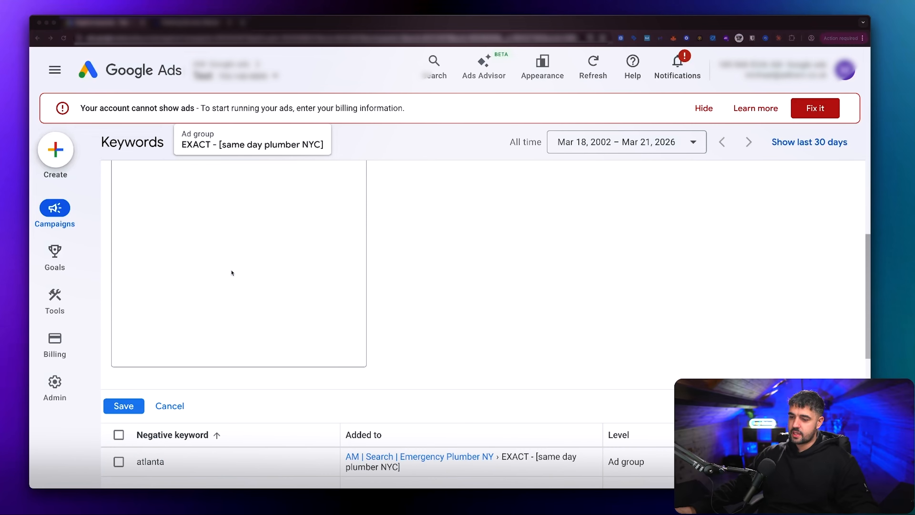
left_click(124, 408)
Step: Return to the campaign's ad groups and rename Plumbing #4 as PHRASE - "same day plumber NYC"
scroll(237, 232, "up", 2)
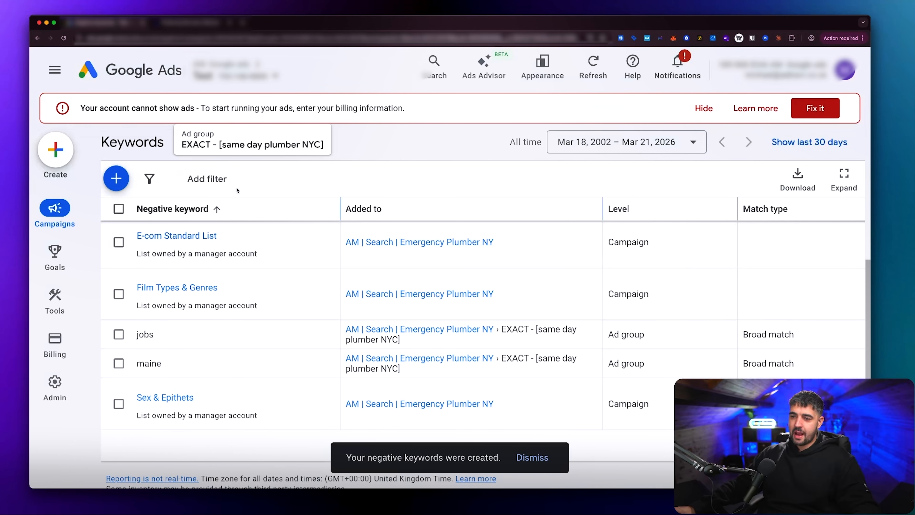
mouse_move(55, 213)
left_click(131, 282)
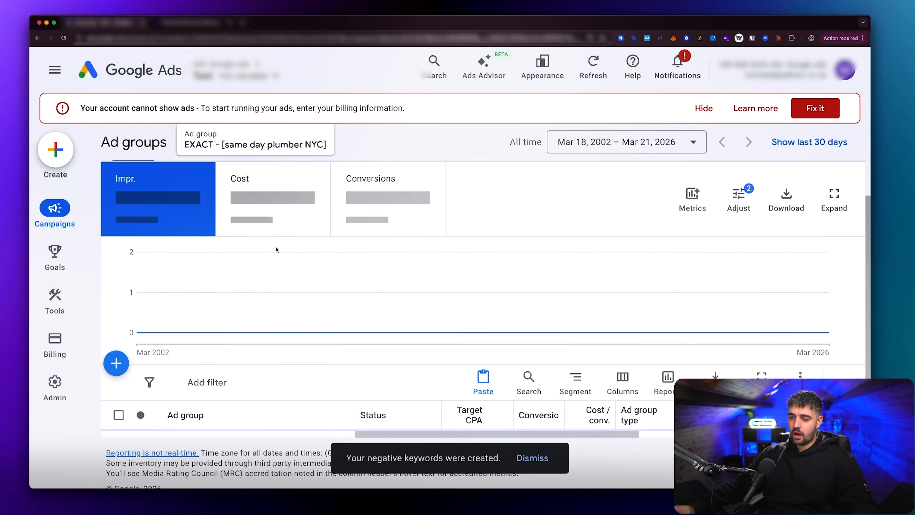
scroll(276, 249, "up", 2)
left_click(331, 155)
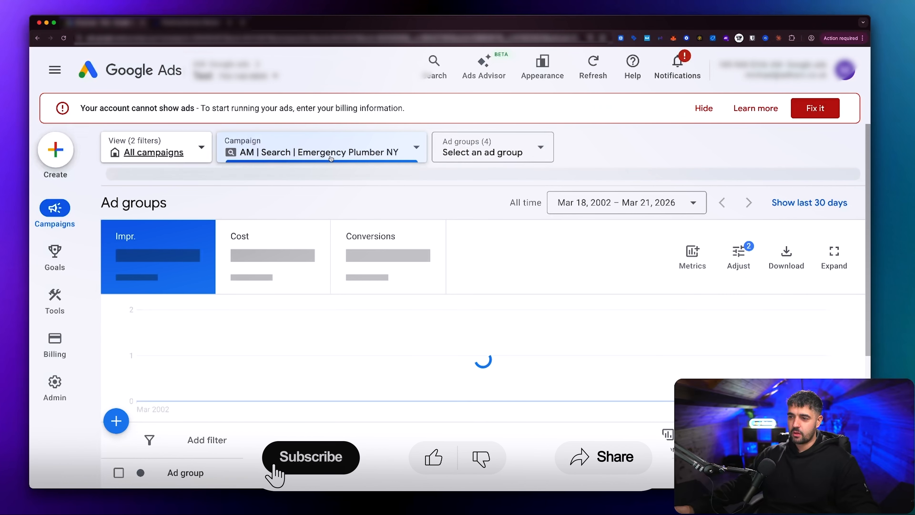
scroll(271, 304, "down", 5)
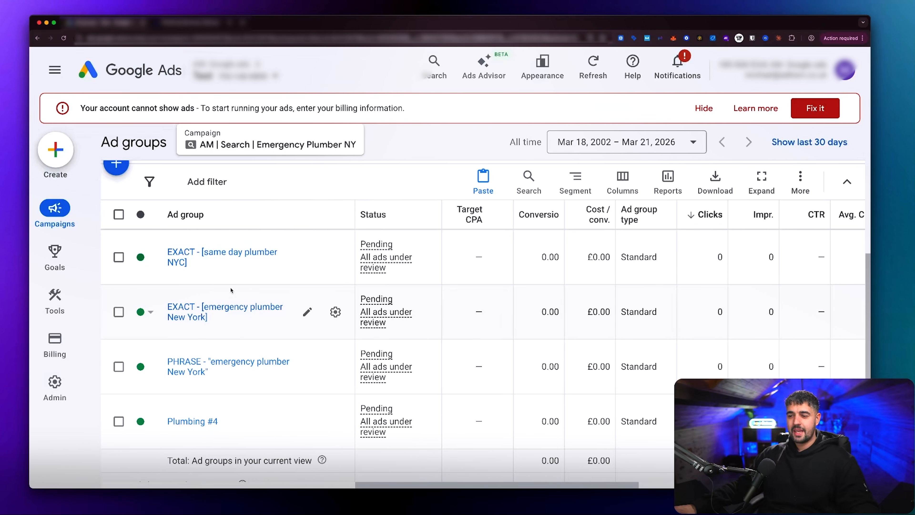
left_click(231, 421)
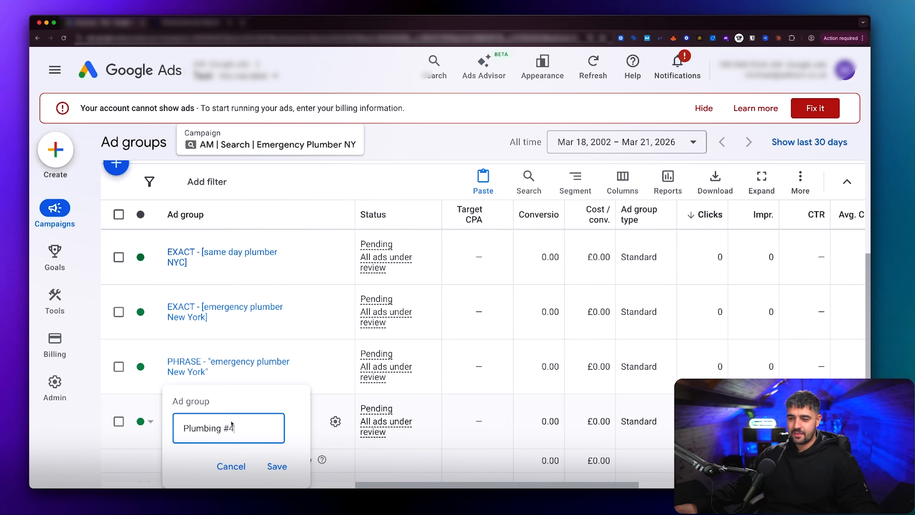
key("super+a")
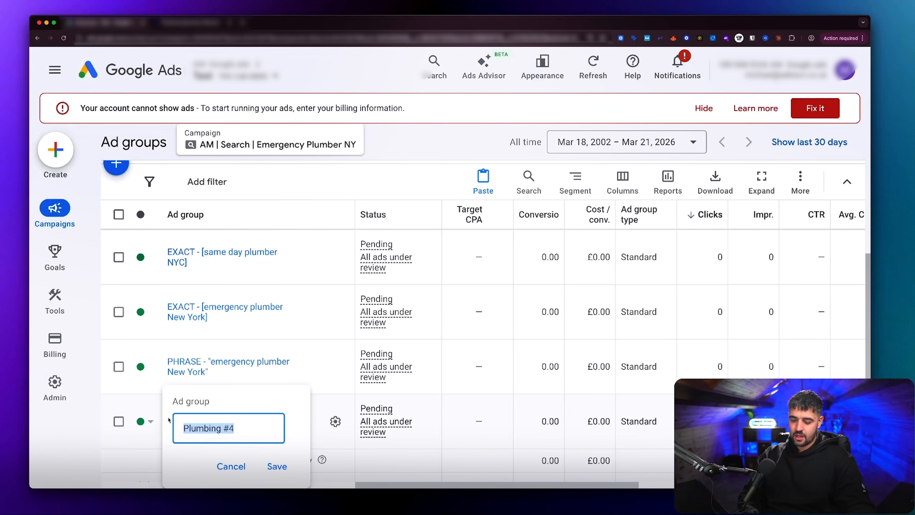
type("PHRASE -")
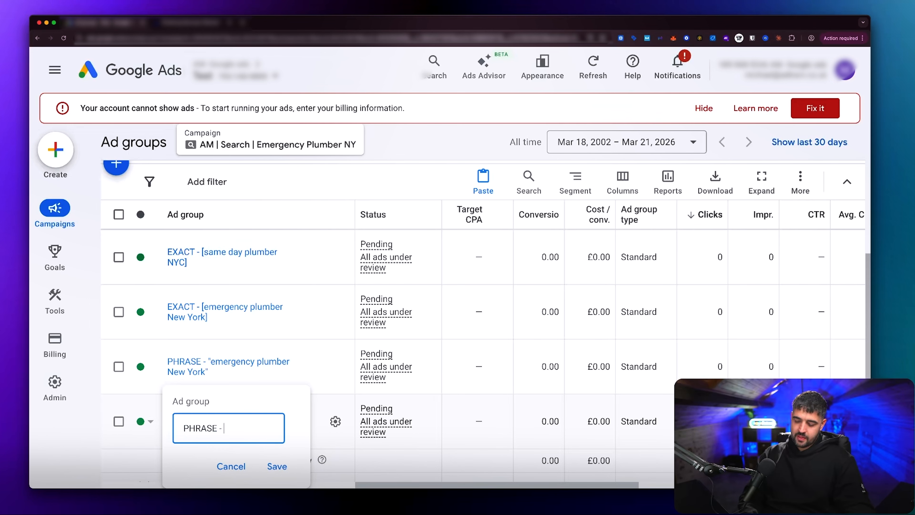
type(" \"[same day pl")
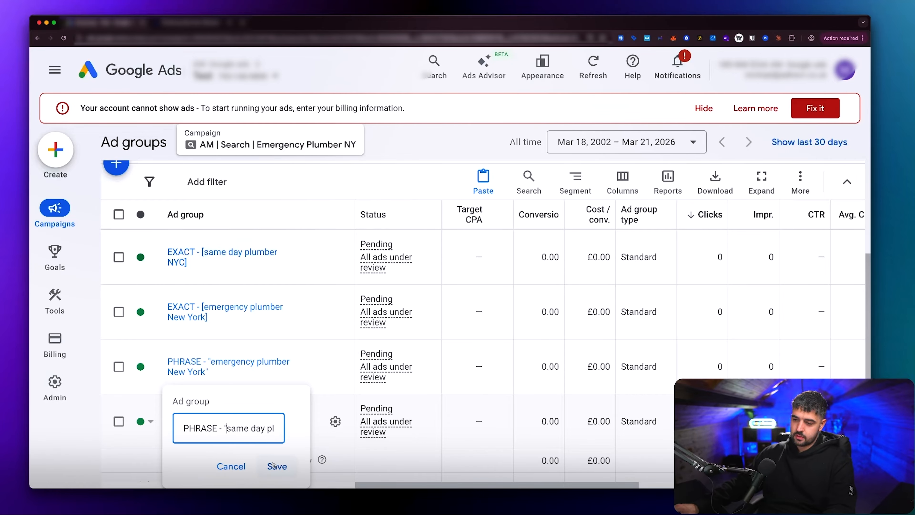
left_click(273, 465)
Step: In the PHRASE - "same day plumber NYC" ad group, pause the keywords [24 hour plumber NYC] and [emergency plumber New York]
left_click(216, 421)
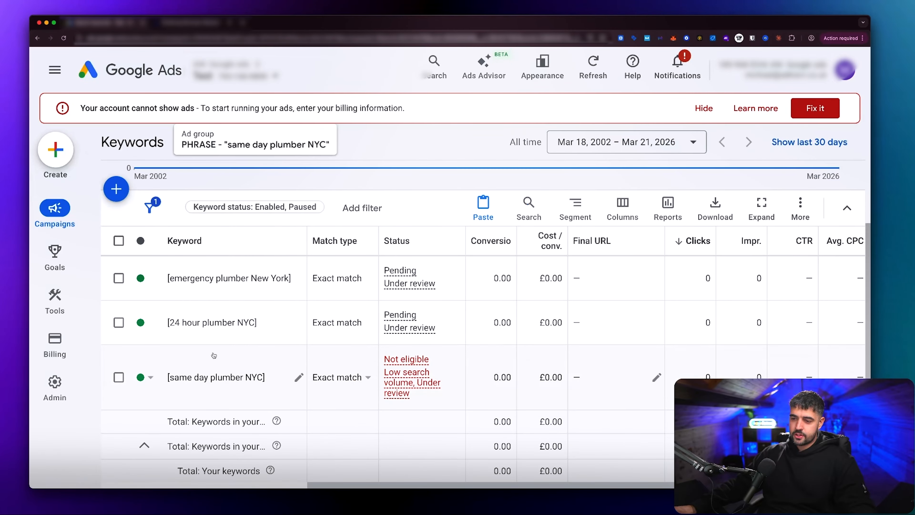
left_click(147, 323)
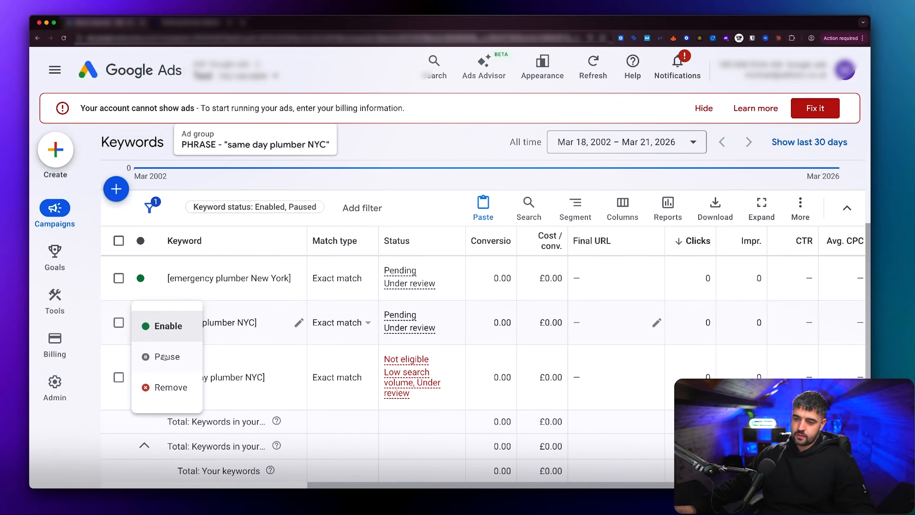
left_click(165, 355)
left_click(146, 281)
left_click(165, 313)
Step: Change the [same day plumber NYC] keyword from exact match to phrase match and save it
left_click(298, 377)
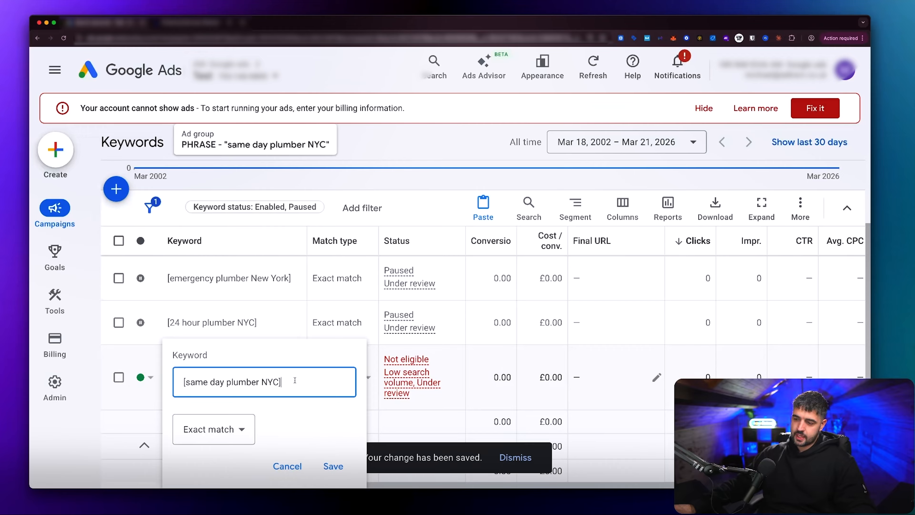
left_click(217, 430)
left_click(212, 400)
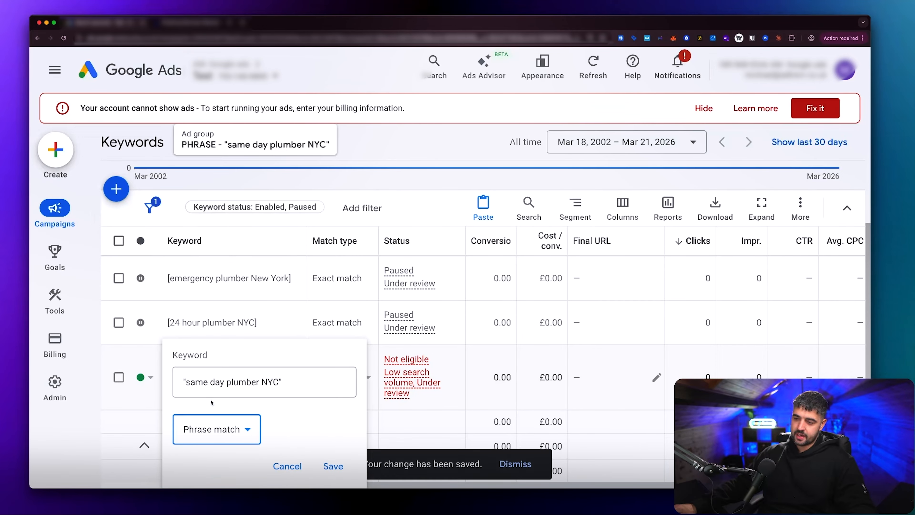
left_click(333, 465)
scroll(282, 366, "down", 3)
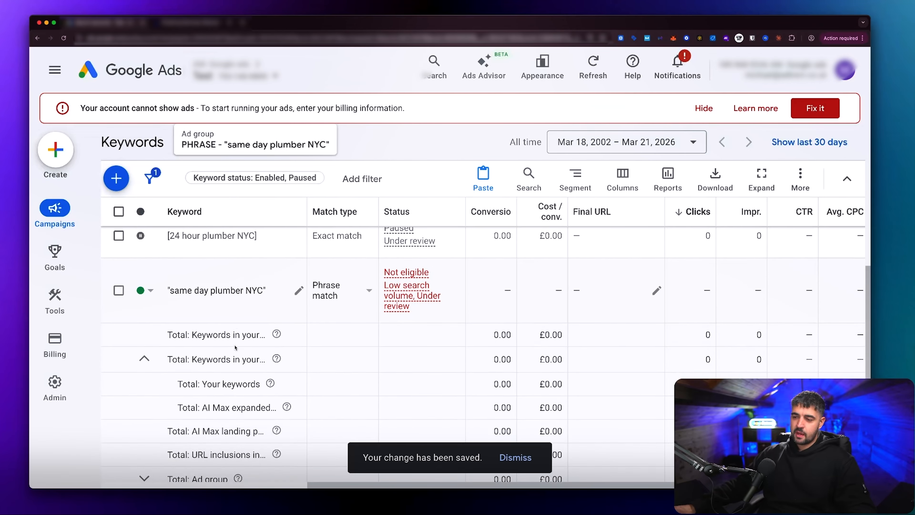
Step: Reopen the AM | Search | Emergency Plumber NY campaign and review the names of its exact and phrase ad groups
scroll(271, 318, "up", 2)
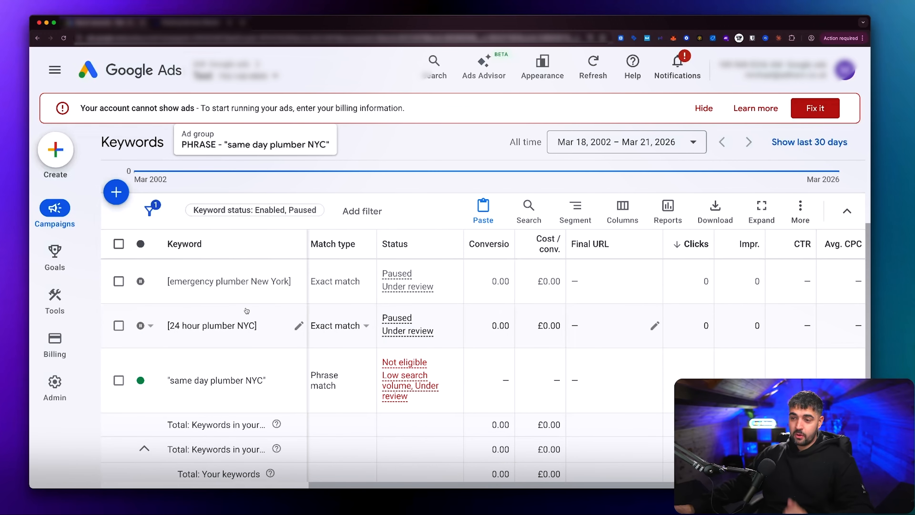
scroll(257, 276, "up", 5)
mouse_move(55, 209)
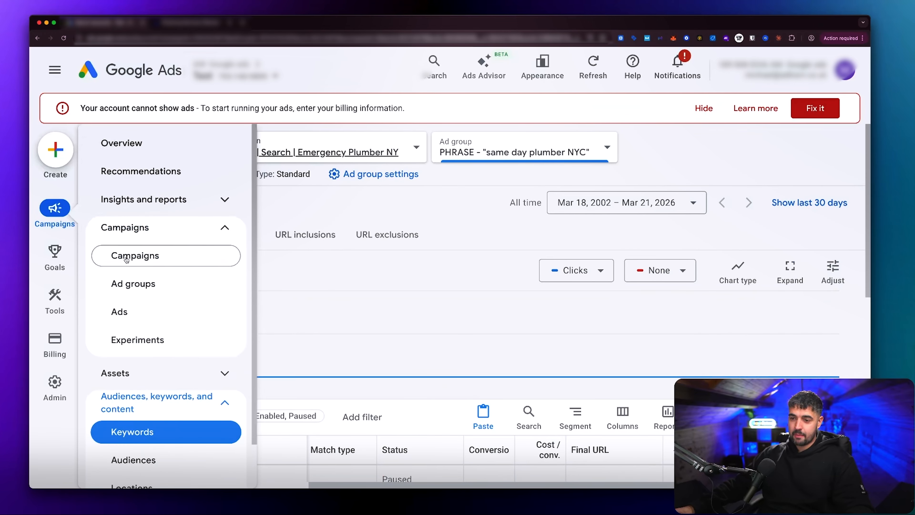
left_click(133, 283)
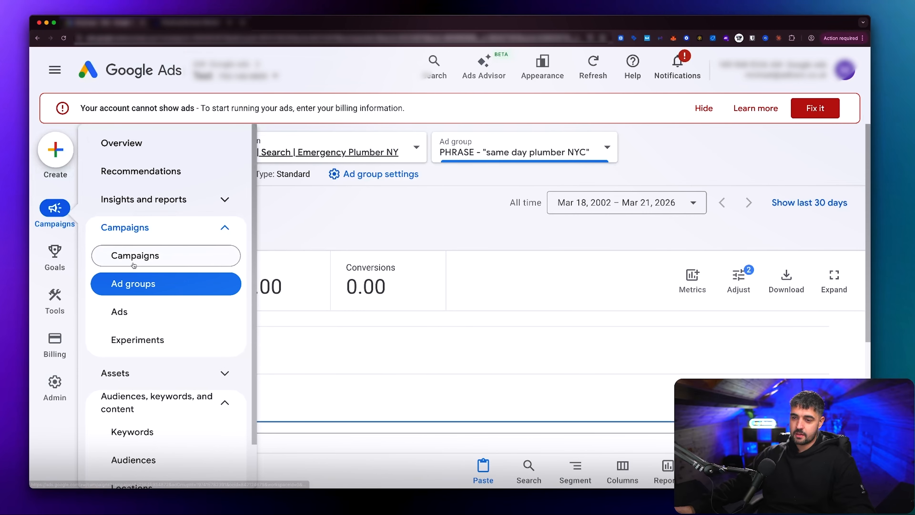
left_click(134, 255)
scroll(344, 342, "down", 2)
scroll(343, 342, "down", 4)
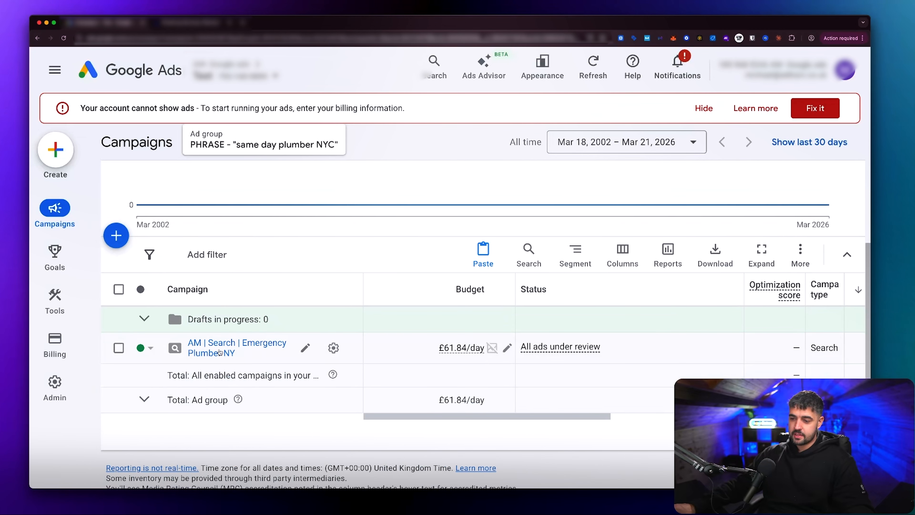
left_click(212, 349)
scroll(246, 336, "down", 5)
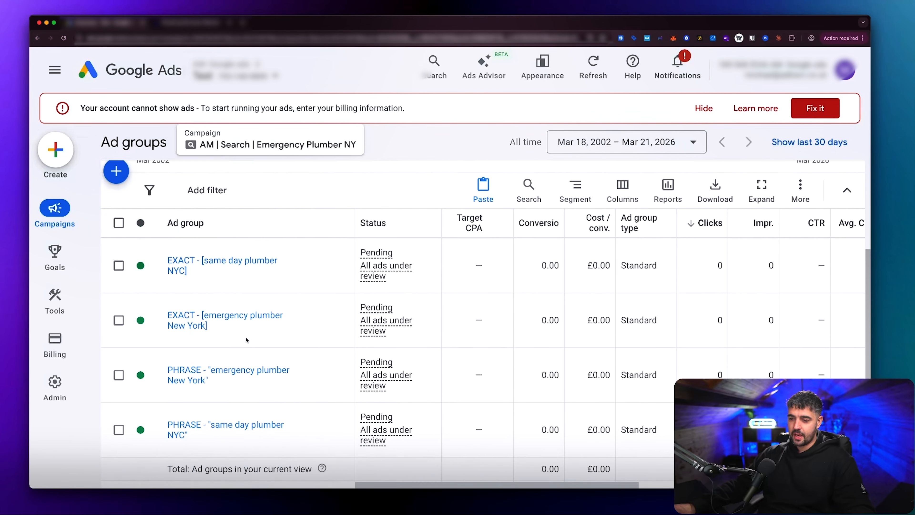
key("ctrl+a")
left_click(216, 330)
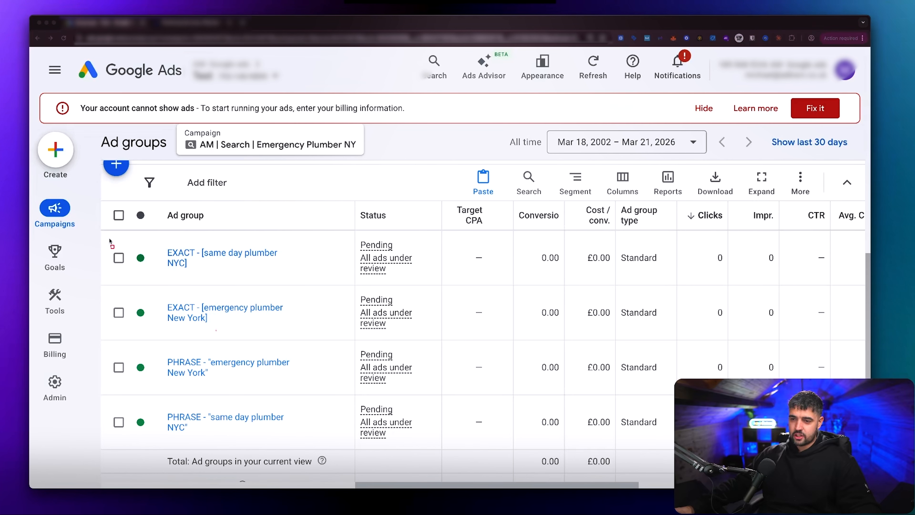
Step: Compare the two exact-match and two phrase-match ad groups in the campaign's ad group list
mouse_move(103, 233)
left_mouse_down()
mouse_move(317, 393)
mouse_move(356, 450)
left_mouse_up()
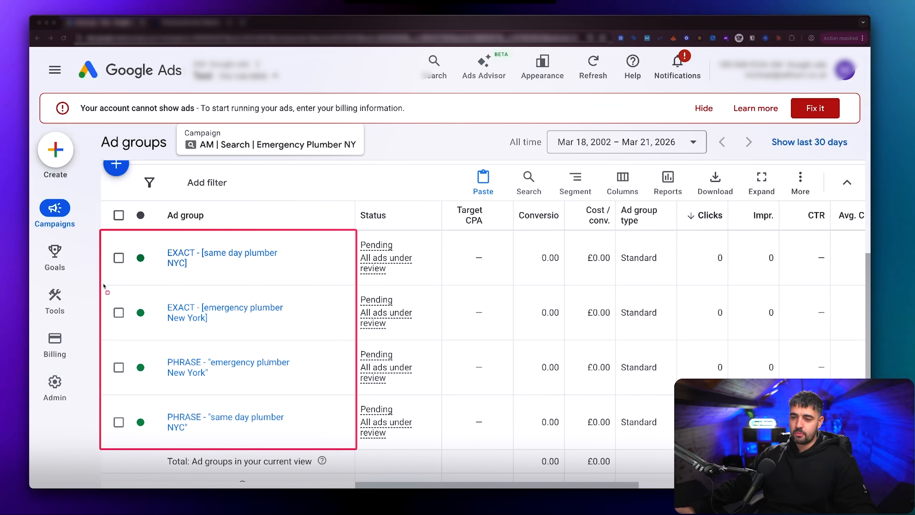
mouse_move(103, 285)
left_mouse_down()
mouse_move(264, 313)
mouse_move(356, 342)
left_mouse_up()
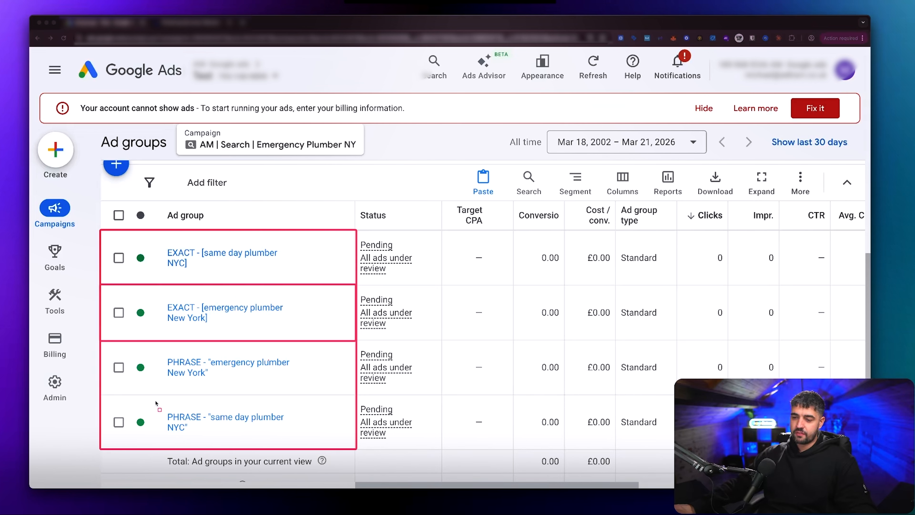
mouse_move(100, 395)
left_mouse_down()
mouse_move(337, 436)
mouse_move(356, 451)
left_mouse_up()
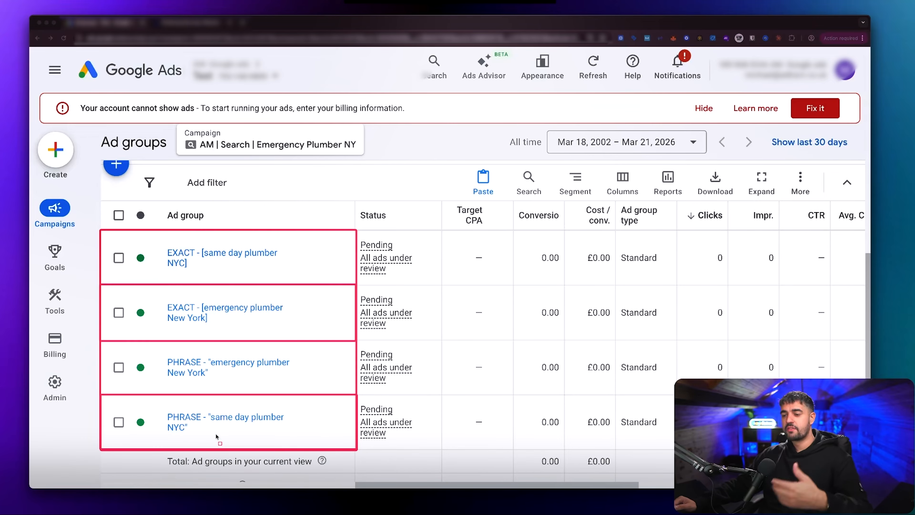
scroll(240, 360, "up", 1)
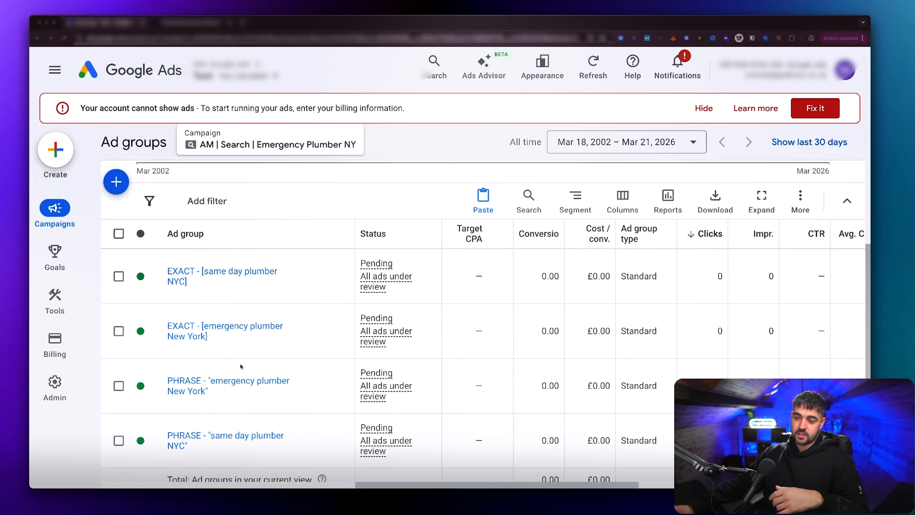
scroll(240, 366, "down", 1)
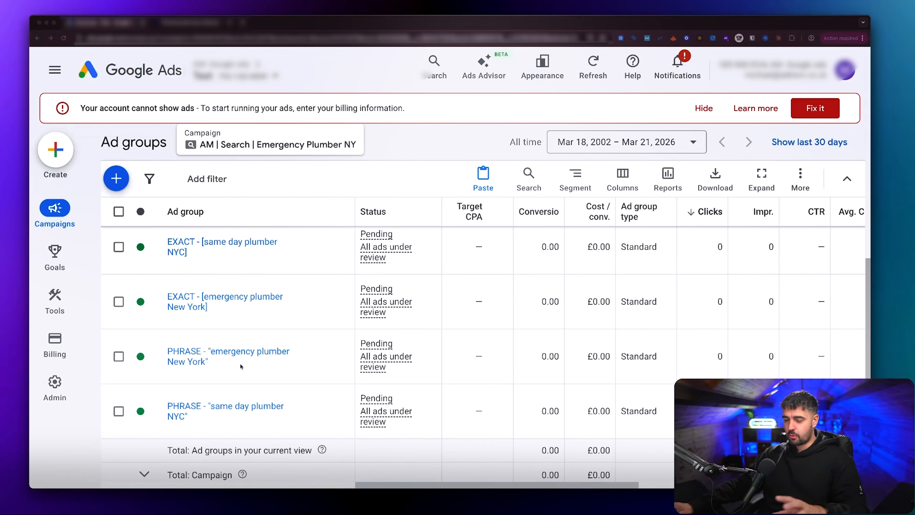
scroll(240, 365, "up", 1)
scroll(241, 365, "down", 1)
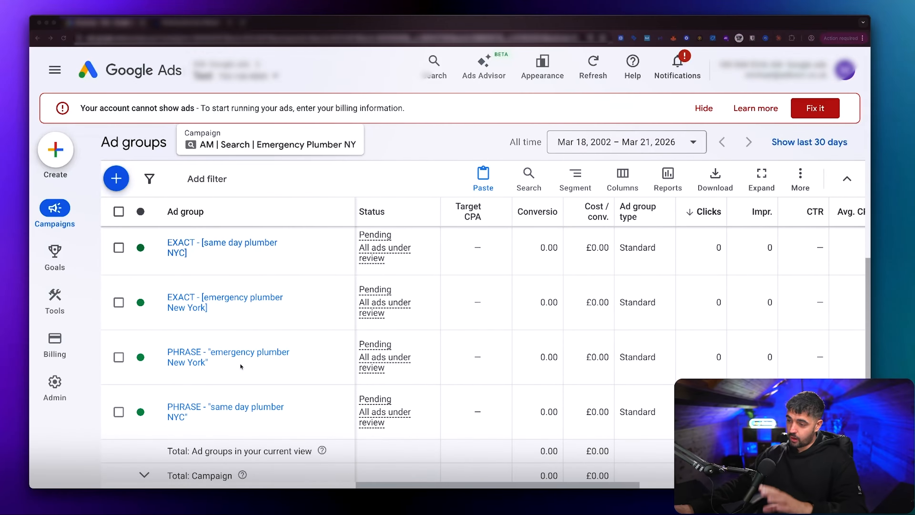
scroll(241, 365, "up", 1)
scroll(278, 348, "down", 1)
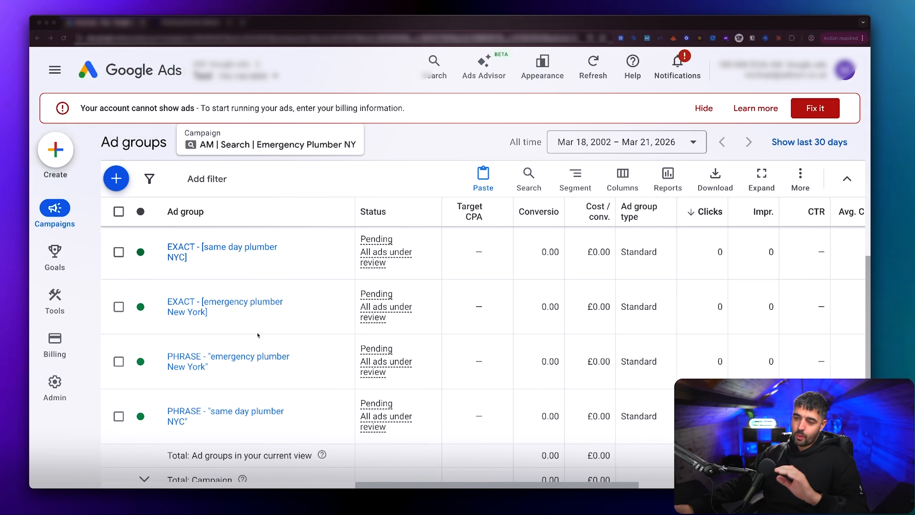
scroll(257, 335, "up", 1)
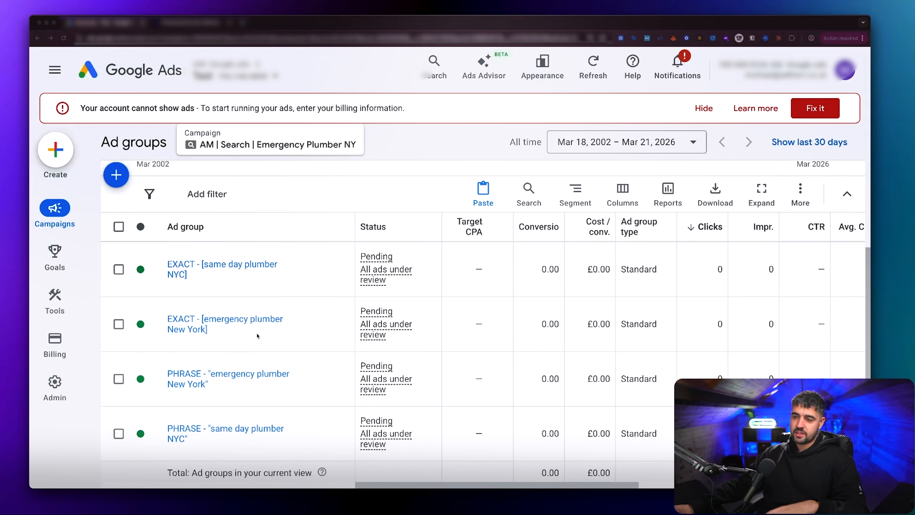
scroll(257, 335, "down", 1)
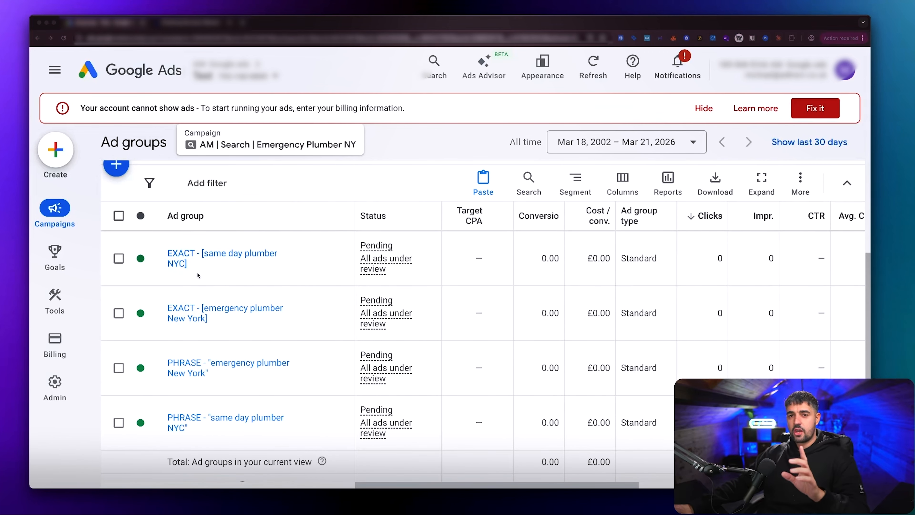
Step: Open the EXACT - [same day plumber NYC] ad group, check its keywords, and open its responsive search ad for editing
left_click(188, 258)
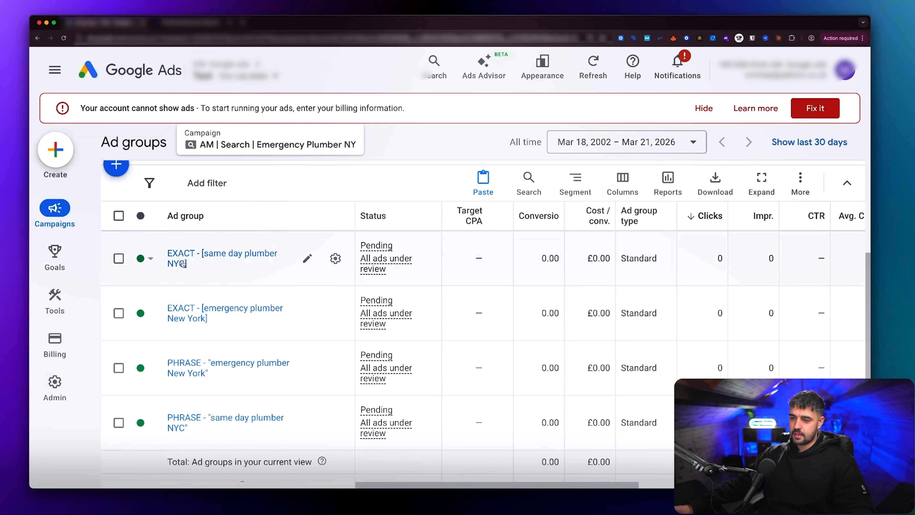
left_click(181, 258)
scroll(309, 317, "down", 6)
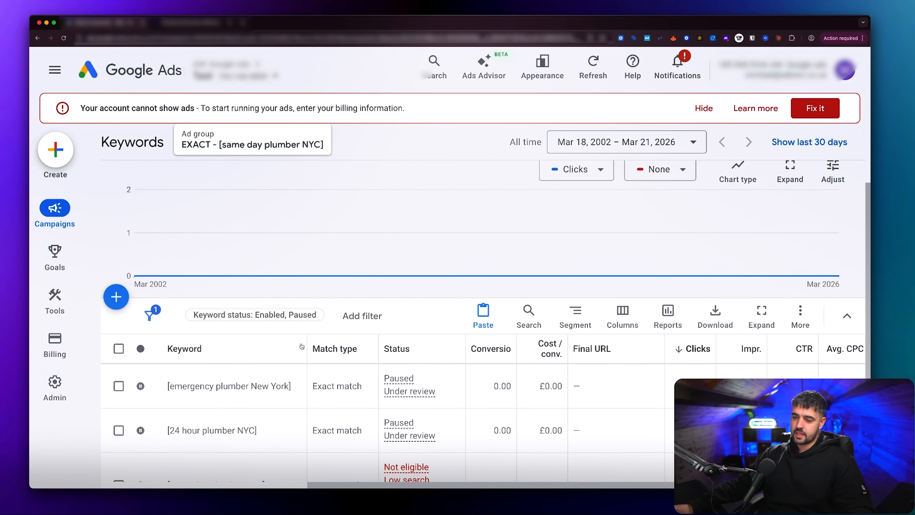
scroll(301, 345, "up", 6)
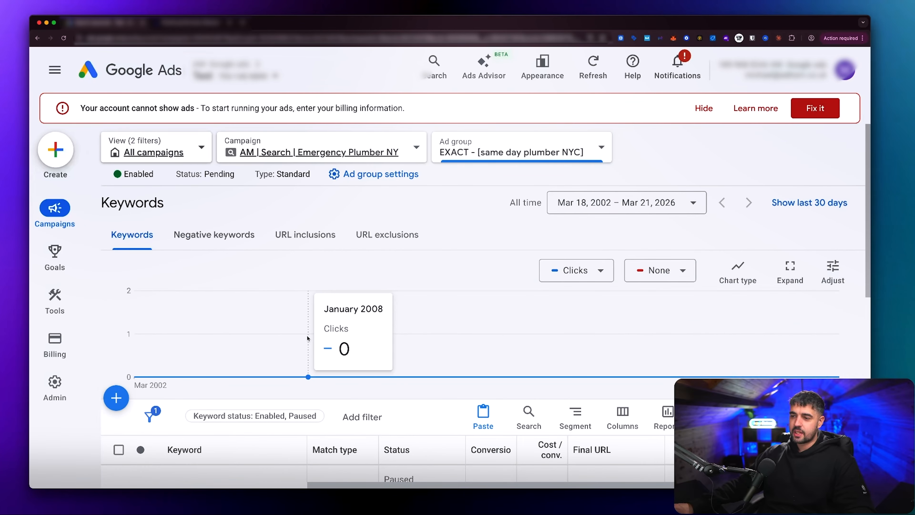
scroll(263, 319, "down", 1)
scroll(264, 319, "down", 5)
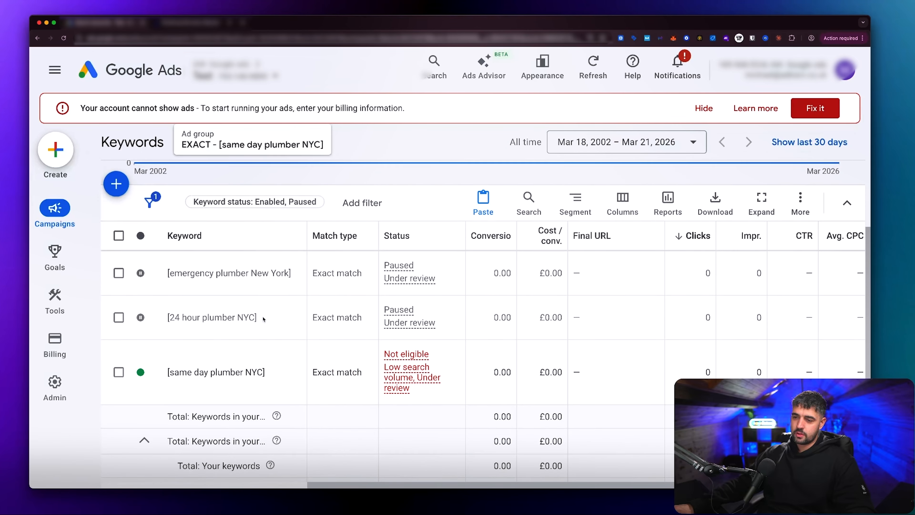
mouse_move(86, 233)
left_click(137, 310)
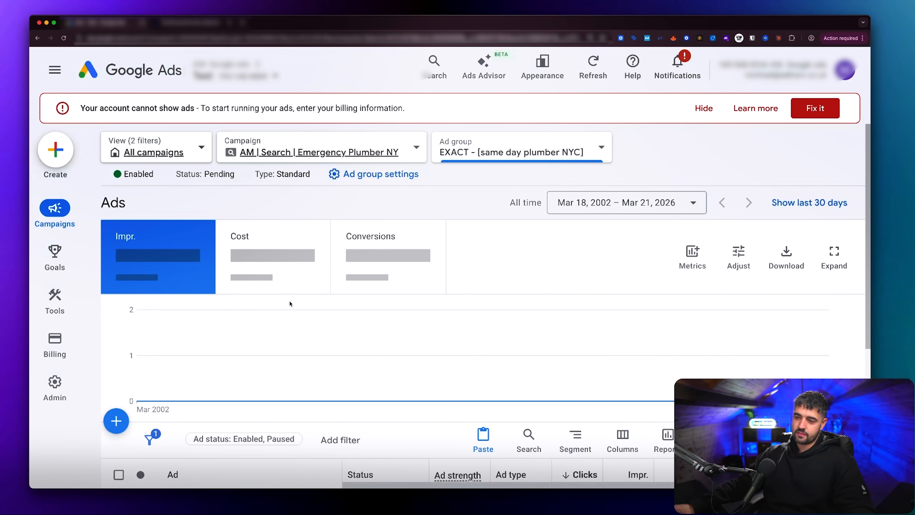
left_click(332, 334)
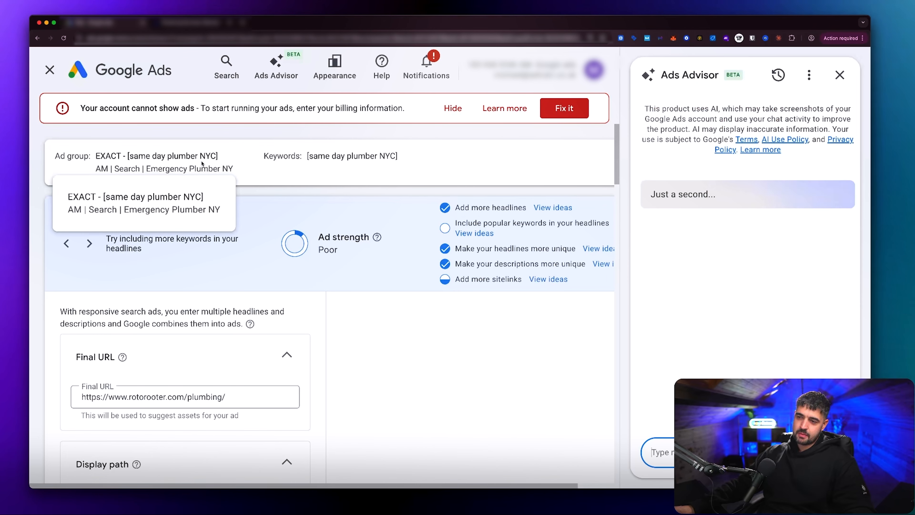
Step: Set the ad's display path to same-day / plumber
scroll(203, 243, "down", 5)
scroll(204, 243, "down", 3)
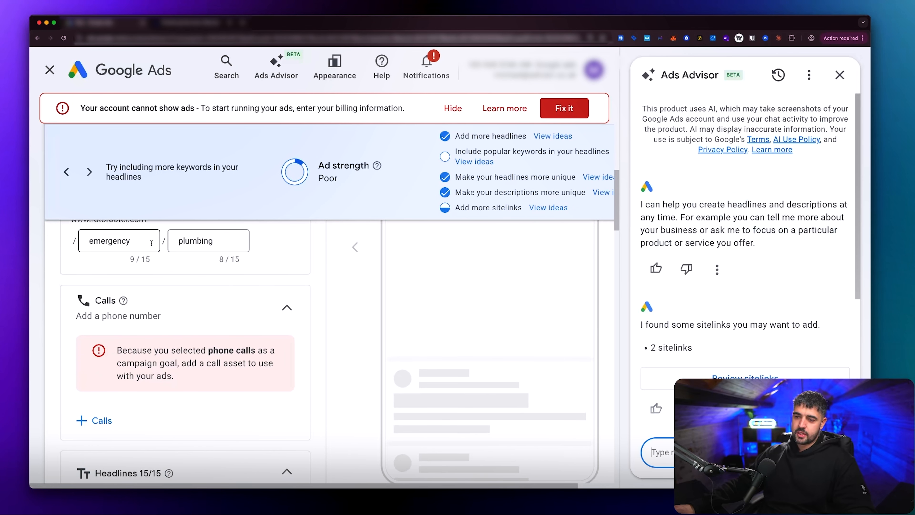
scroll(145, 274, "up", 1)
double_click(137, 278)
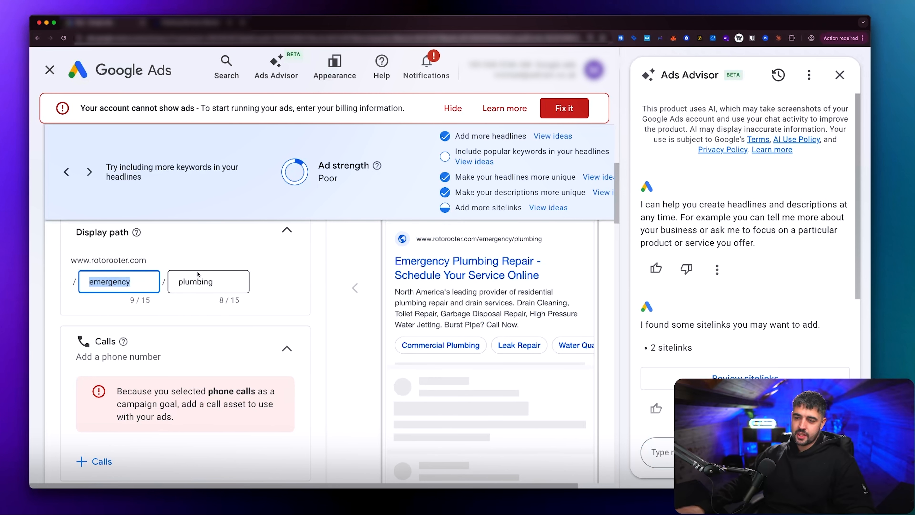
type("same-day")
double_click(199, 281)
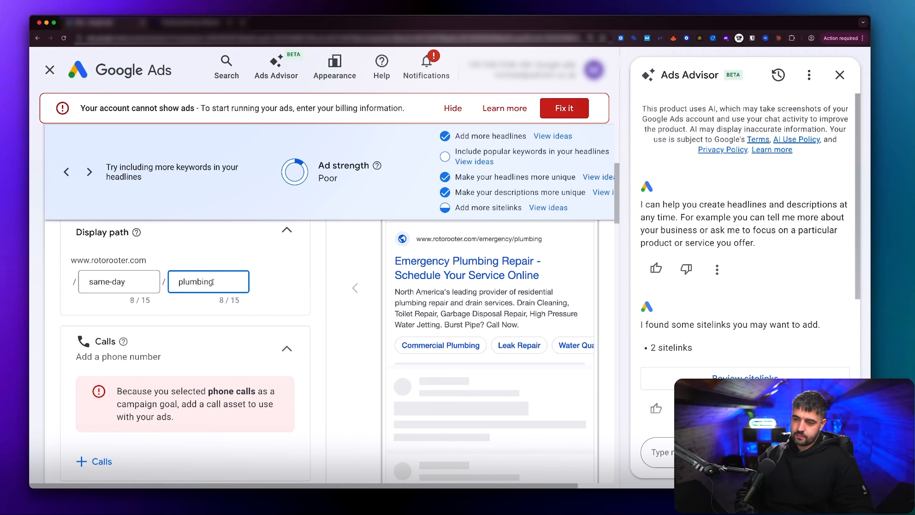
type("plumber")
Step: Add the existing phone number to the campaign as a call asset and apply it
scroll(282, 279, "down", 4)
scroll(283, 279, "down", 2)
left_click(94, 299)
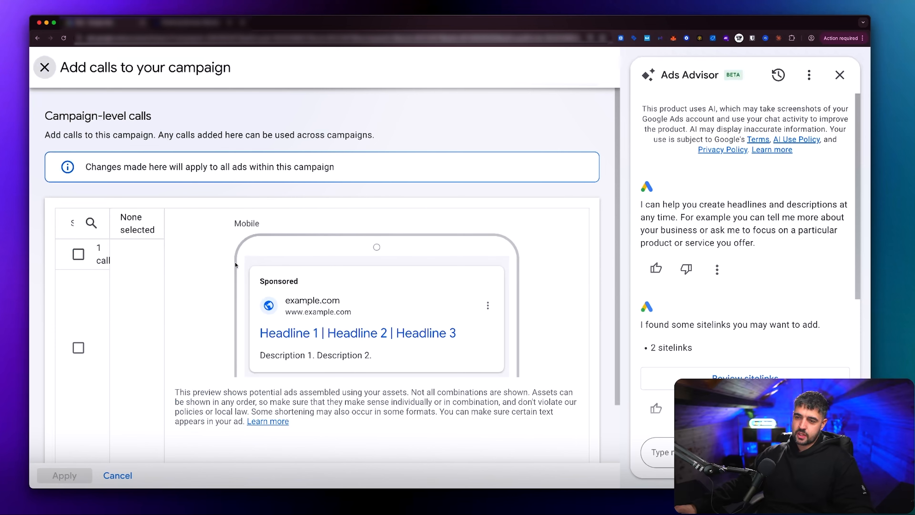
left_click(79, 290)
scroll(85, 325, "down", 2)
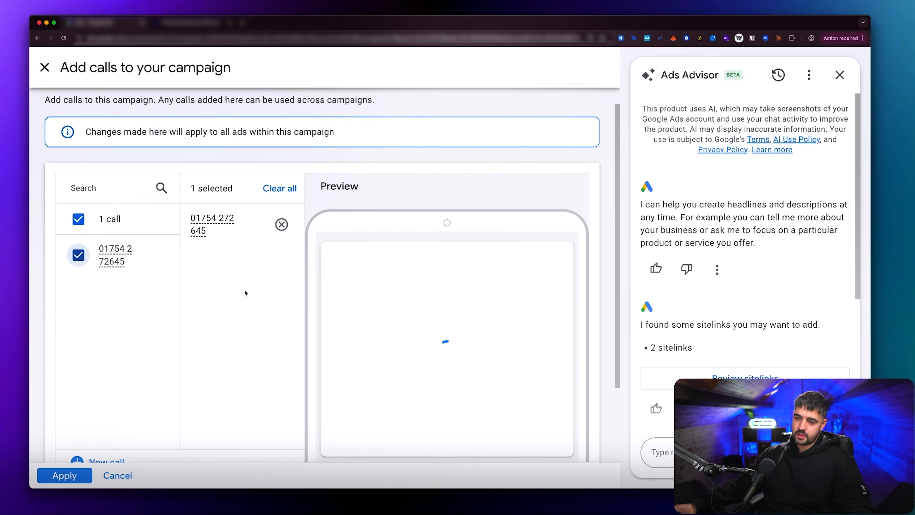
left_click(64, 475)
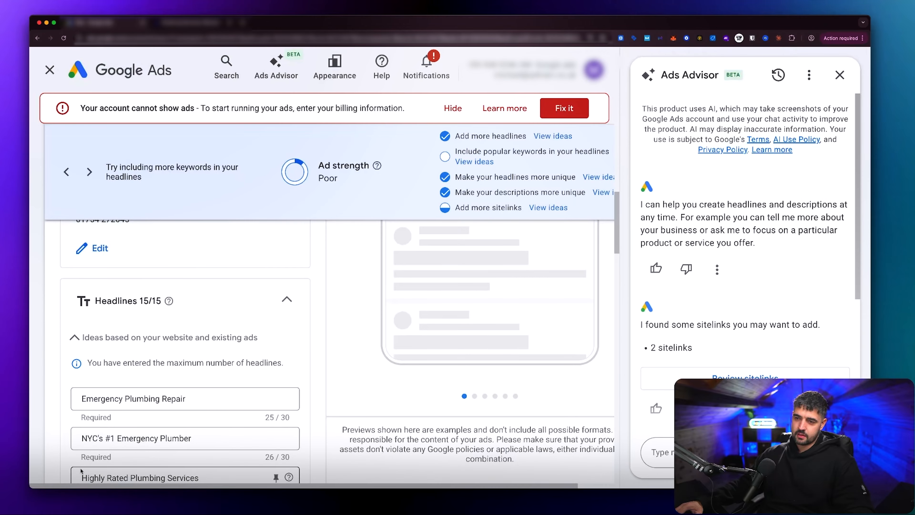
Step: Replace the ad's first headline with "Same Day Plumber NYC"
scroll(186, 361, "down", 2)
left_click_drag(137, 298, 189, 300)
left_click(190, 299)
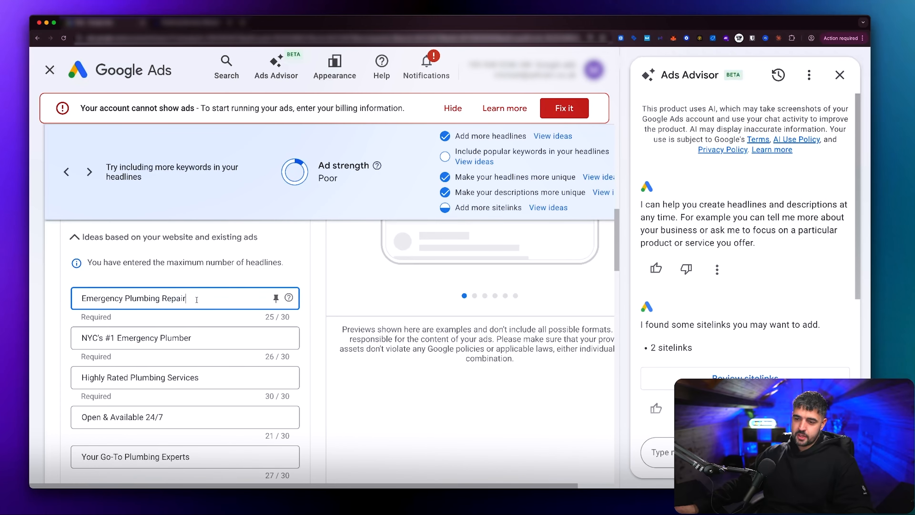
key("super+a")
type("Sam")
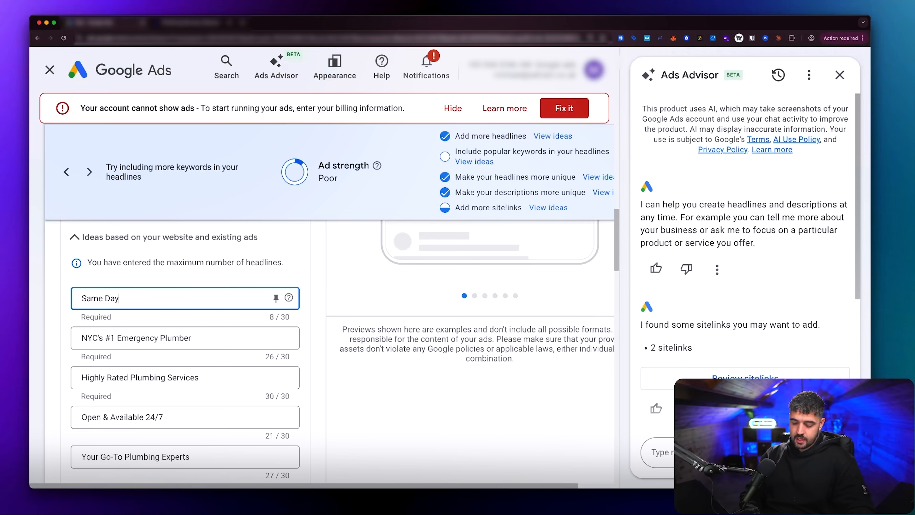
type("e Day Plumber NYC")
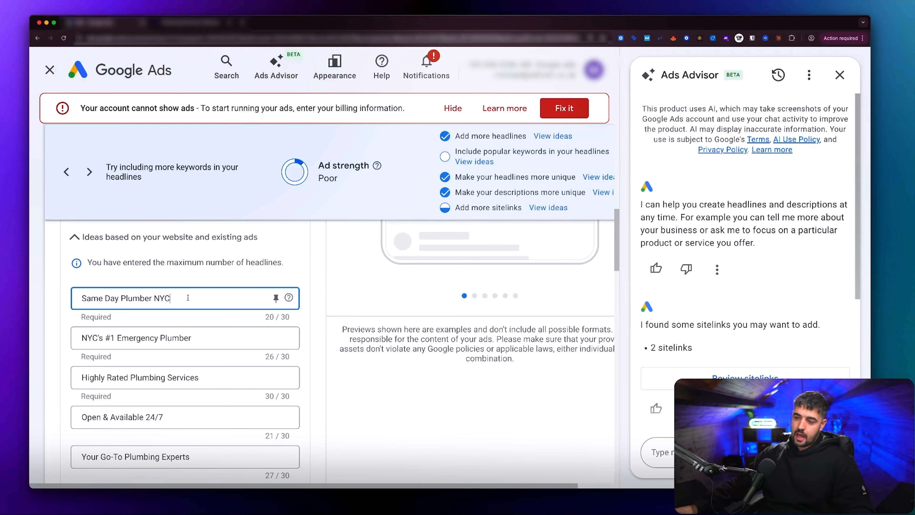
Step: Pin the first headline so that it shows only in position 1
left_click(277, 298)
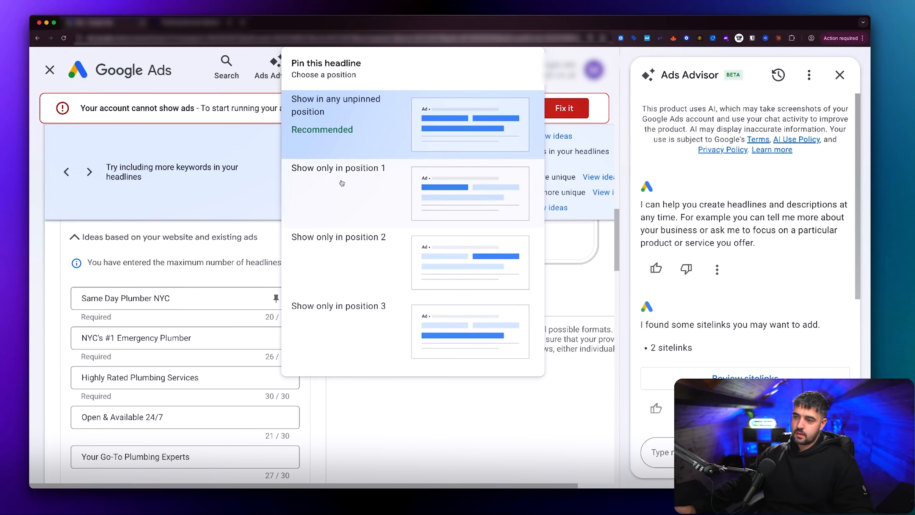
left_click(341, 180)
scroll(338, 299, "up", 5)
scroll(337, 299, "down", 3)
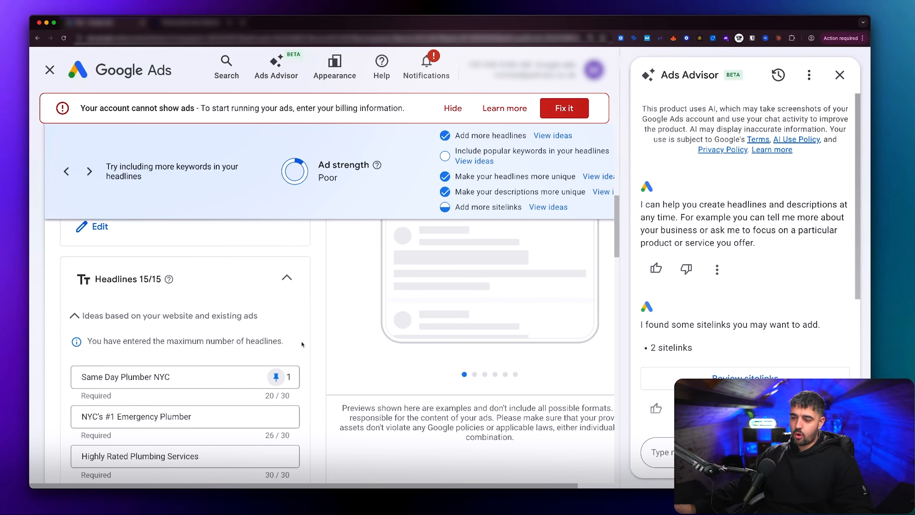
left_click(276, 377)
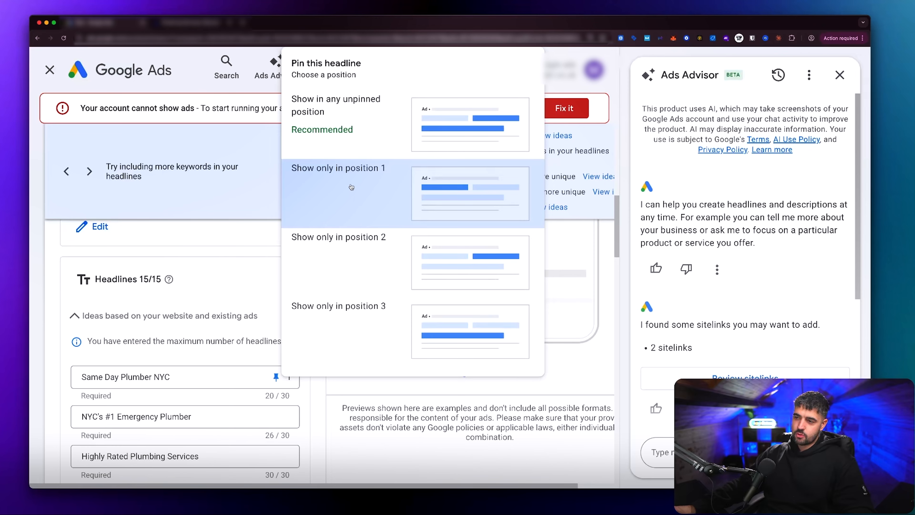
left_click(351, 187)
Step: Make "Plumber" plural in the pinned headline so it reads "Same Day Plumbers NYC"
scroll(307, 303, "down", 2)
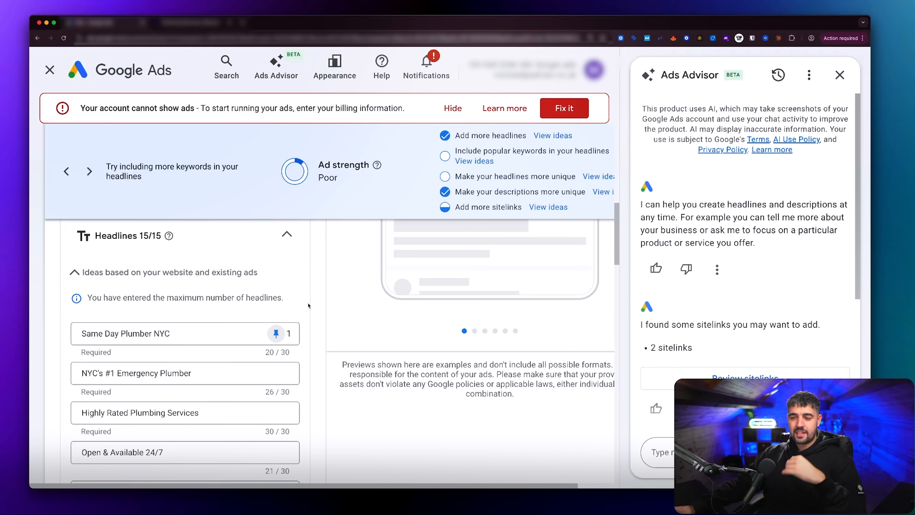
left_click(151, 333)
type("s")
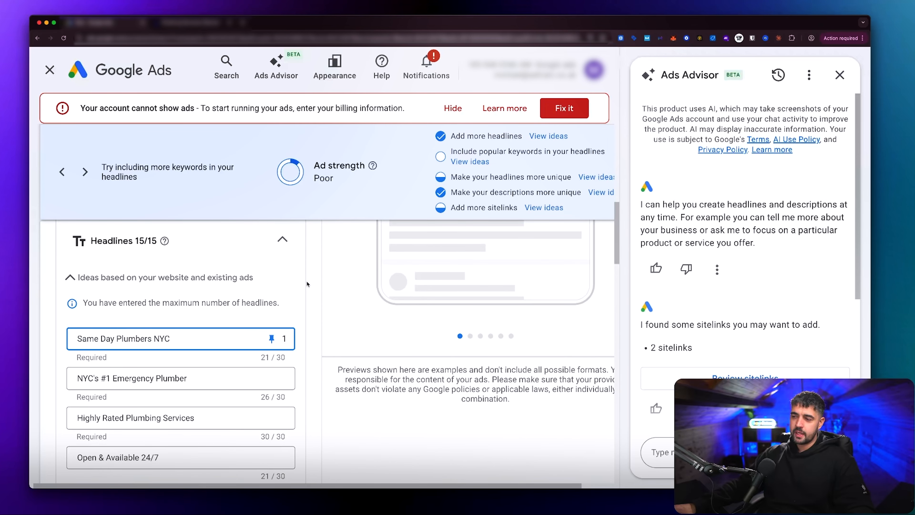
Step: Review the ad's remaining headlines, call asset, sitelinks and descriptions for relevance to the ad group's keyword
scroll(303, 292, "down", 2)
scroll(304, 292, "down", 1)
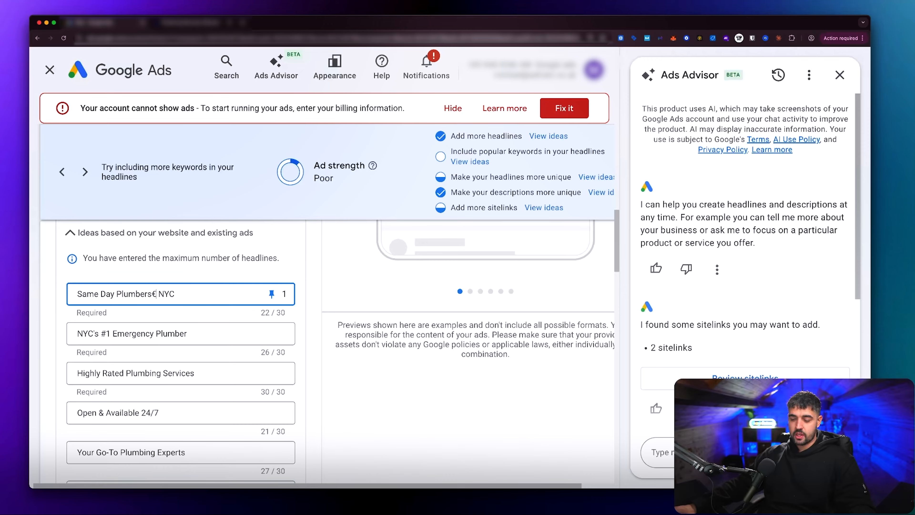
key("BackSpace")
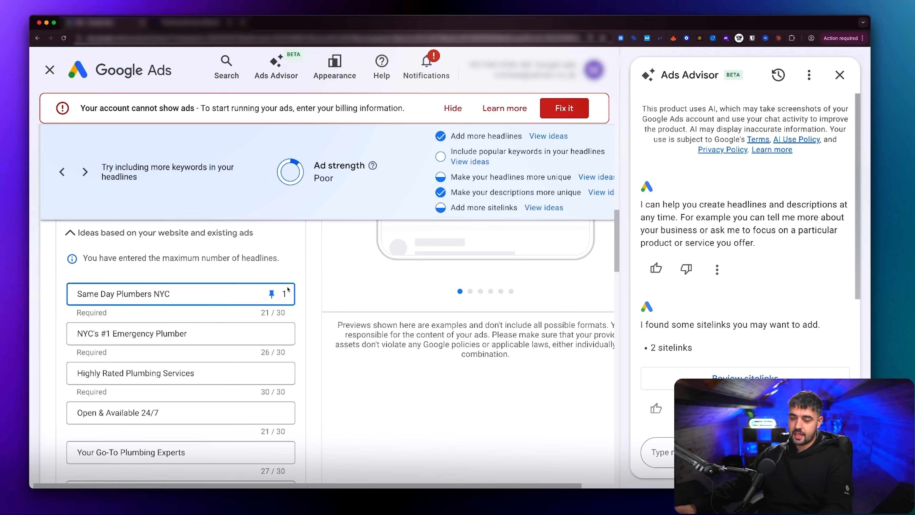
scroll(324, 307, "up", 12)
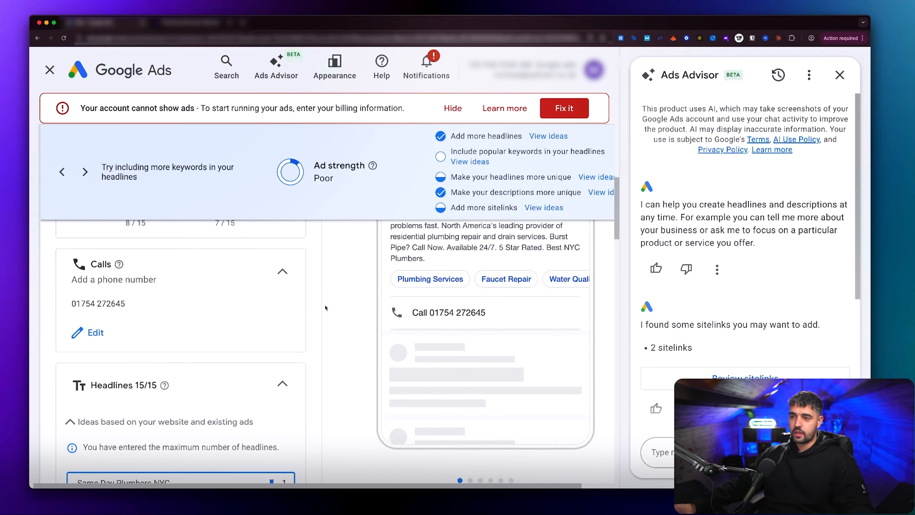
scroll(303, 328, "down", 20)
scroll(303, 328, "right", 1)
scroll(302, 327, "down", 15)
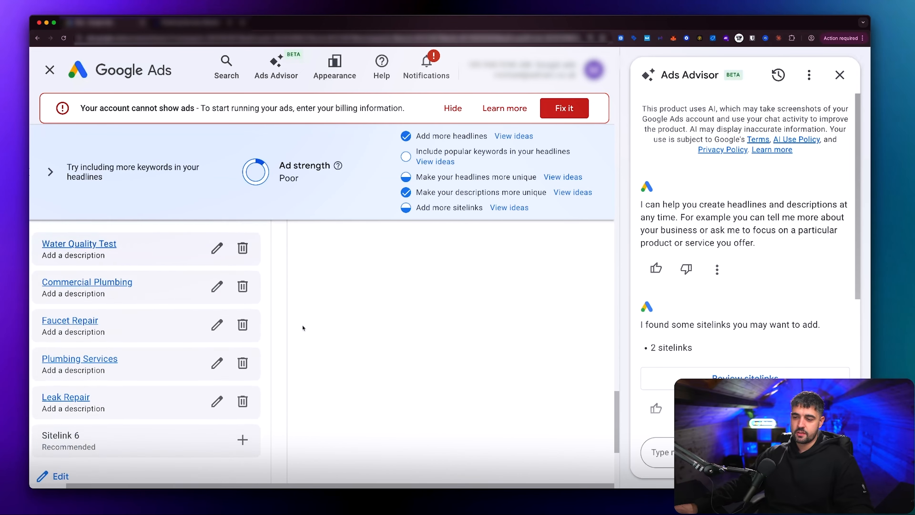
scroll(303, 328, "left", 1)
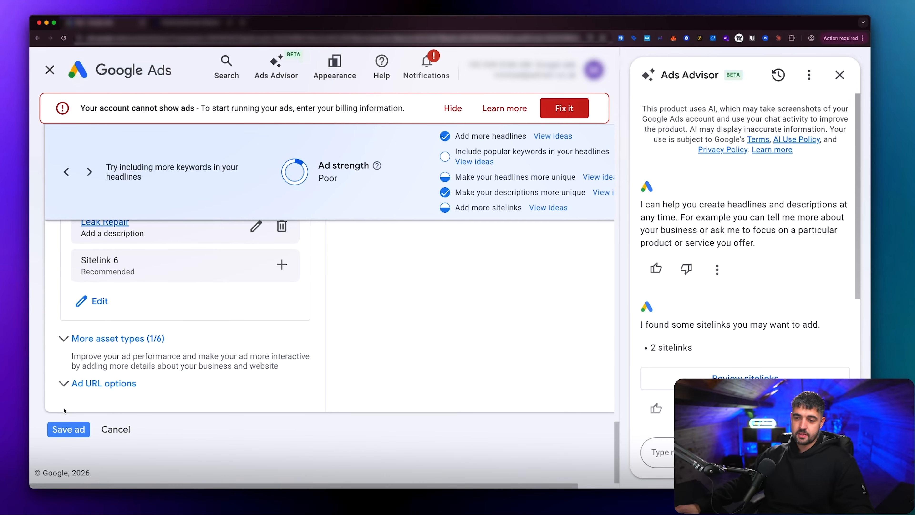
scroll(108, 325, "up", 5)
scroll(133, 307, "up", 10)
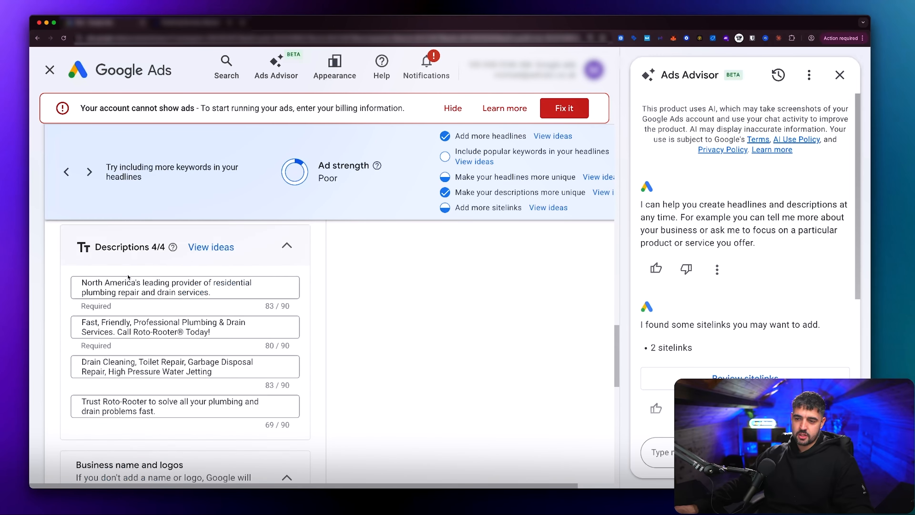
Step: Save the edited responsive search ad in the exact-match [same day plumber NYC] ad group
scroll(180, 324, "down", 10)
left_click(67, 429)
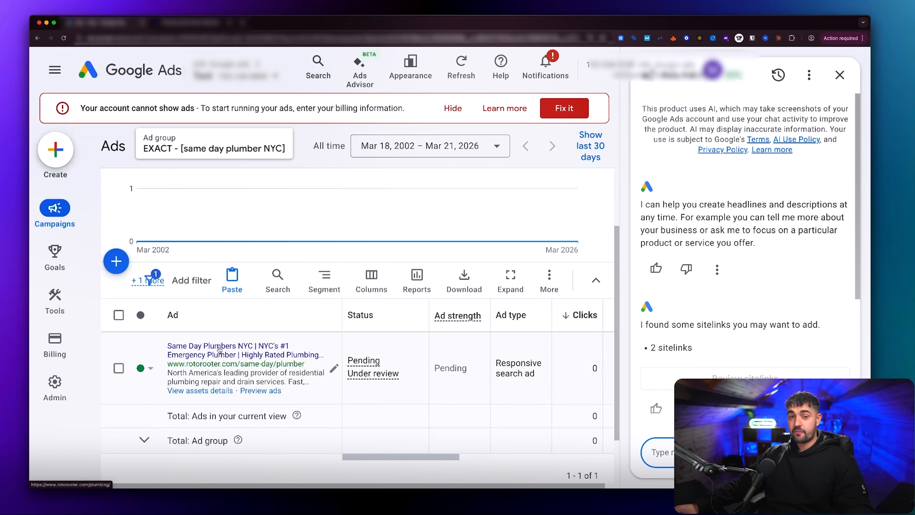
Step: Reopen the same day plumber ad for editing and clear its second headline, "NYC's #1 Emergency Plumber"
left_click(333, 368)
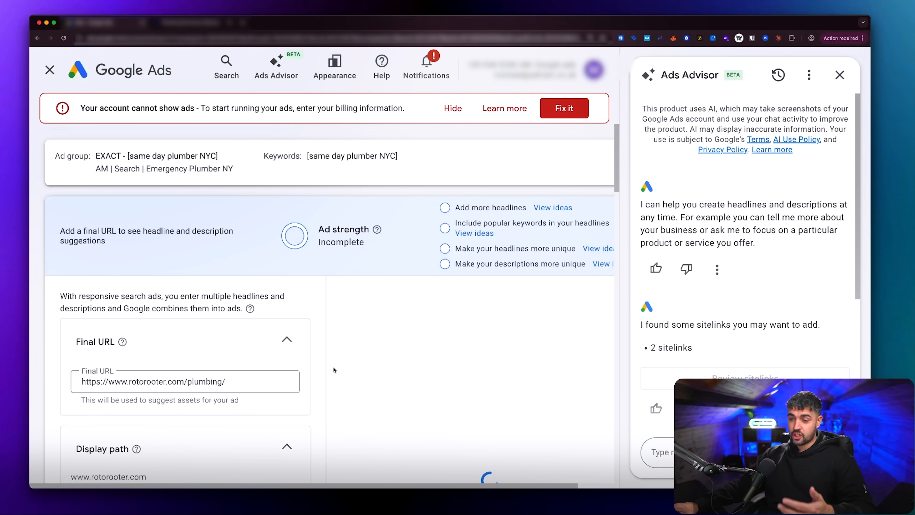
scroll(319, 350, "down", 10)
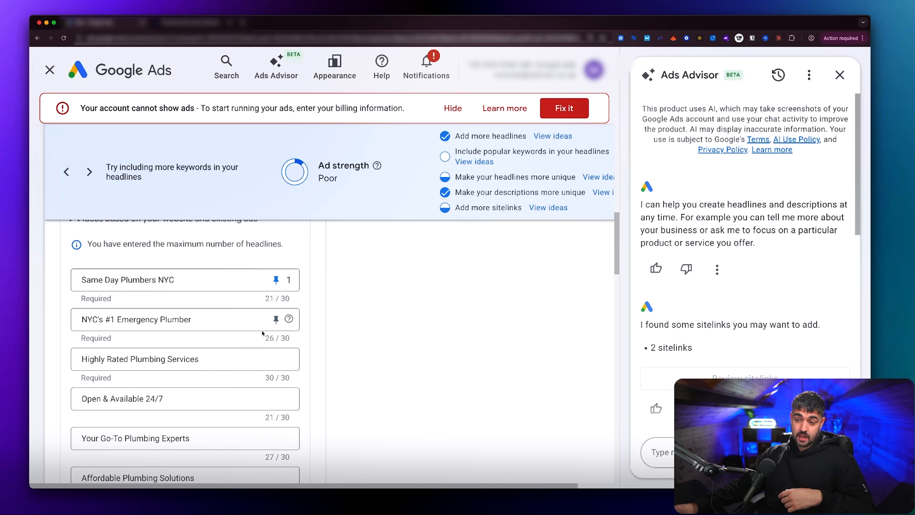
left_click_drag(192, 319, 64, 320)
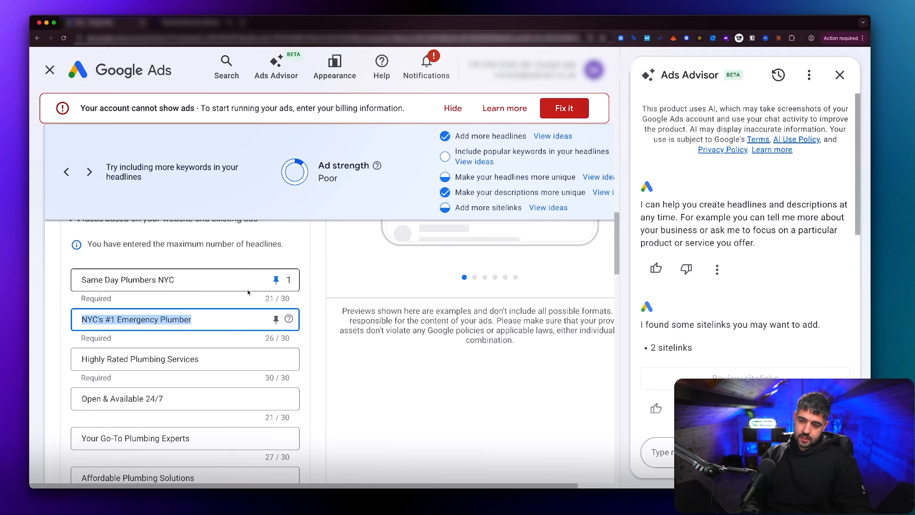
key("BackSpace")
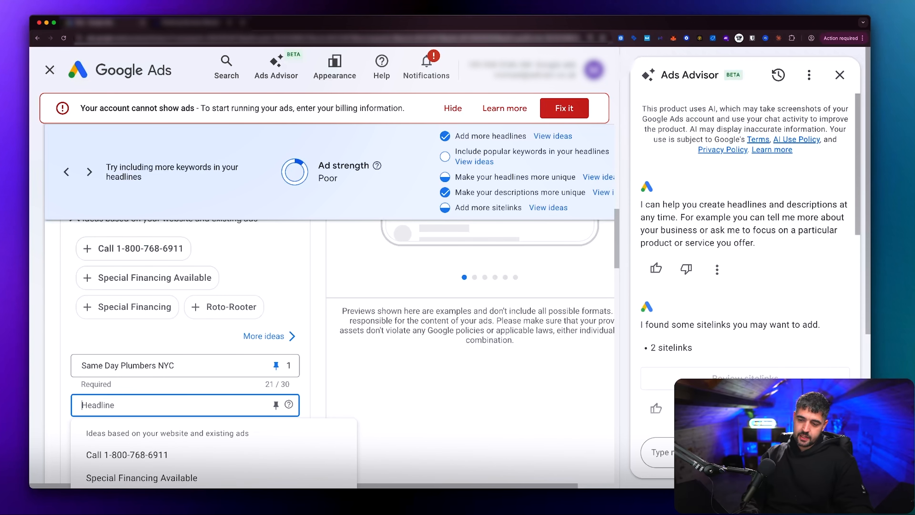
type("{")
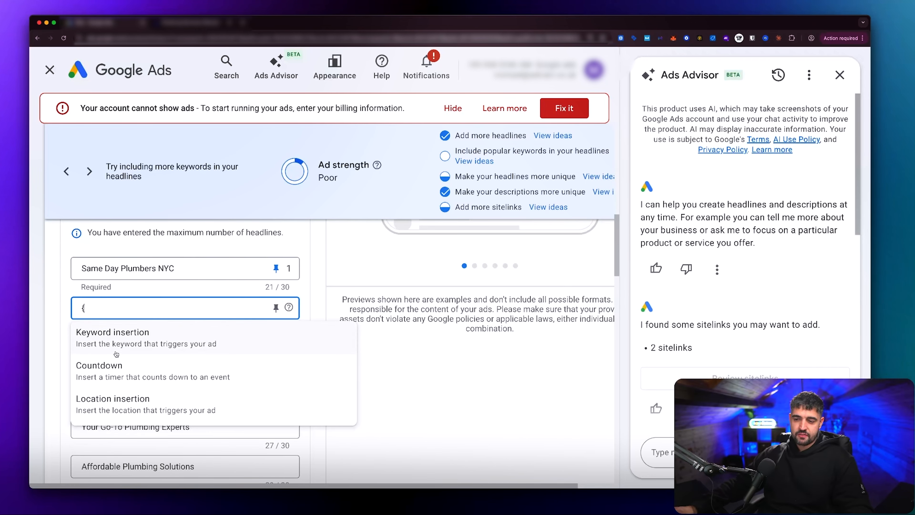
mouse_move(72, 321)
left_mouse_down()
mouse_move(169, 377)
mouse_move(354, 425)
left_mouse_up()
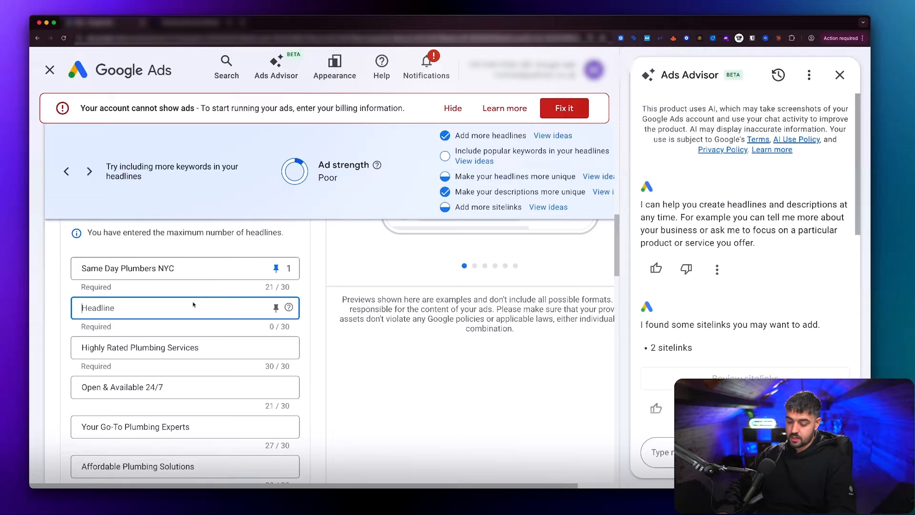
Step: Fill the second headline with a keyword insertion in title case, using "Same Day Plumber NYC" as the default text
type("{")
left_click(165, 339)
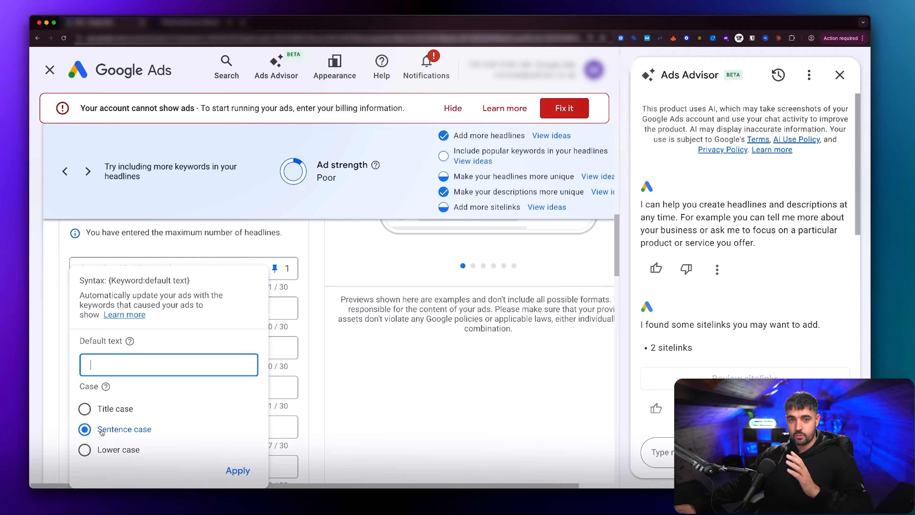
left_click(86, 410)
left_click(118, 366)
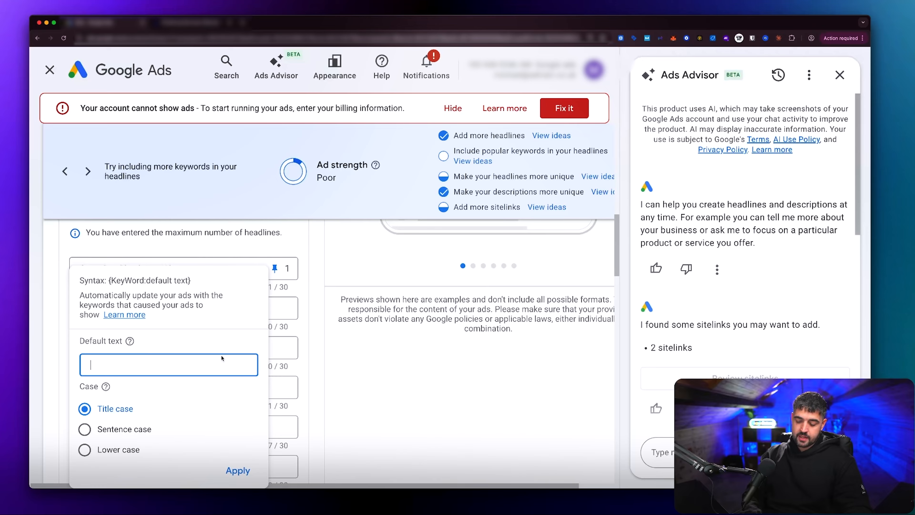
type("Same Day Pl")
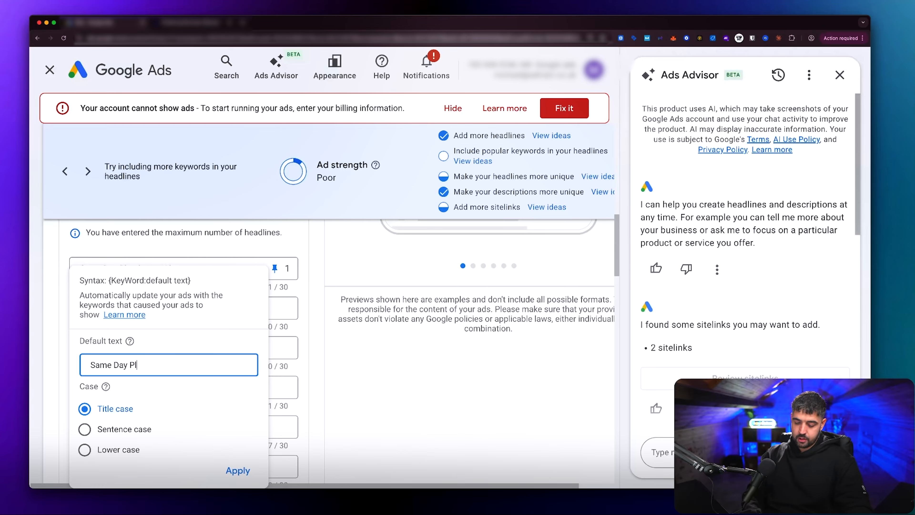
type("umber NYC")
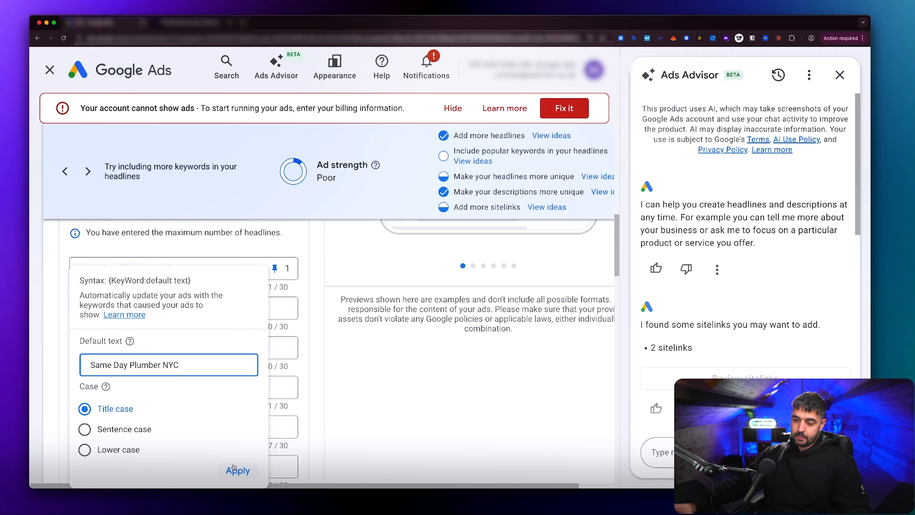
left_click(237, 470)
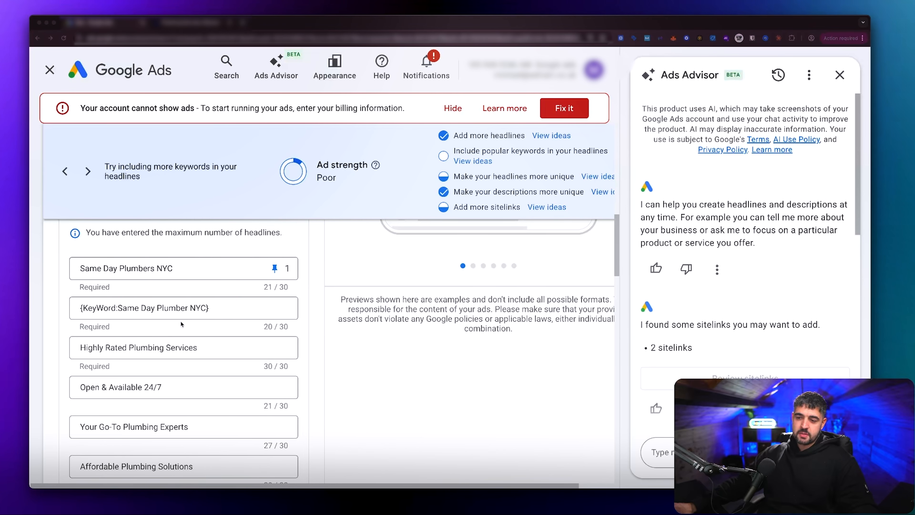
mouse_move(75, 303)
left_mouse_down()
mouse_move(84, 316)
mouse_move(117, 316)
left_mouse_up()
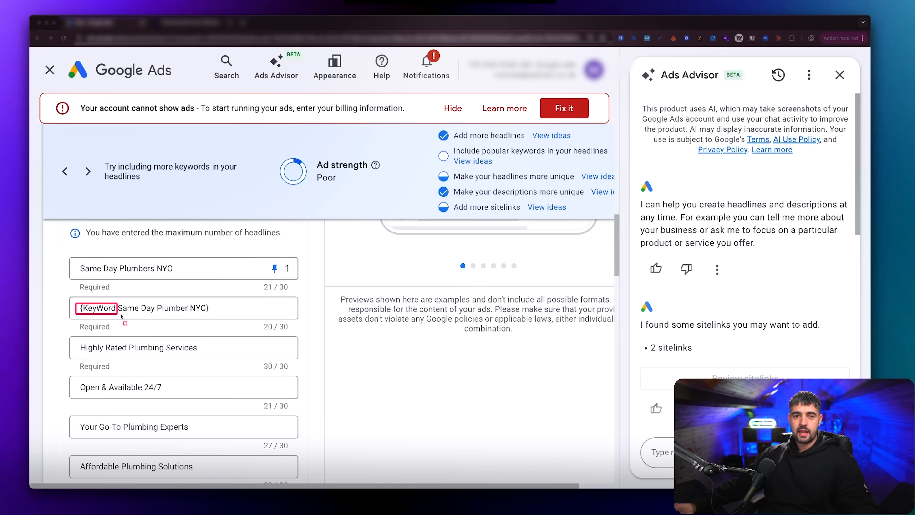
left_click_drag(120, 316, 210, 318)
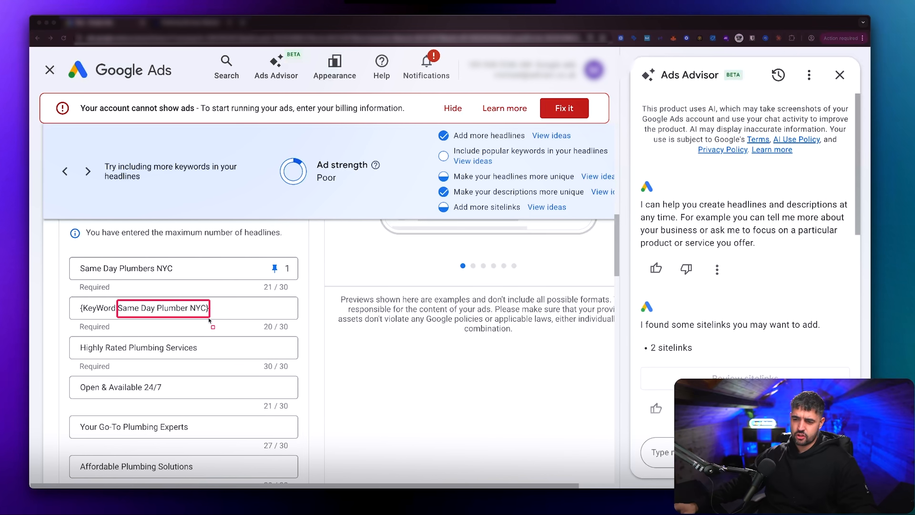
key("Escape")
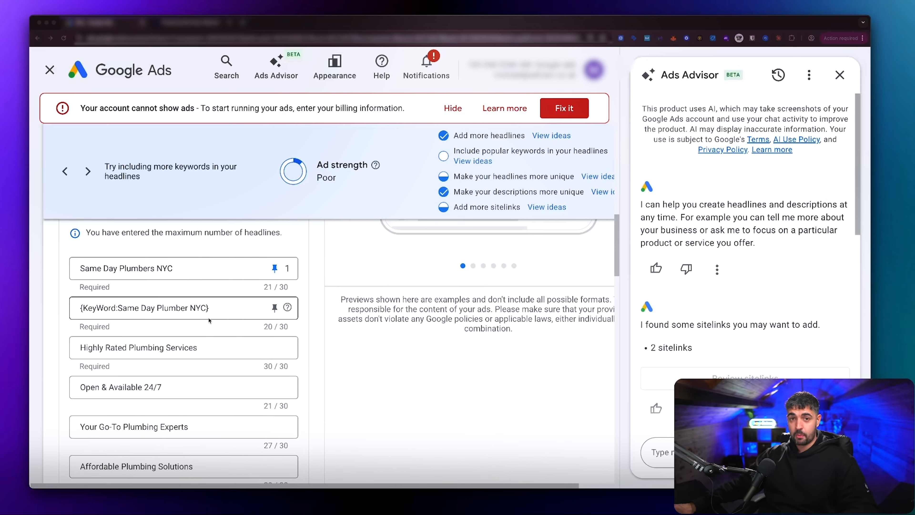
Step: Replace the third headline with a city-level location insertion that uses "Same Day Plumber NYC" as the default text
triple_click(200, 345)
key("BackSpace")
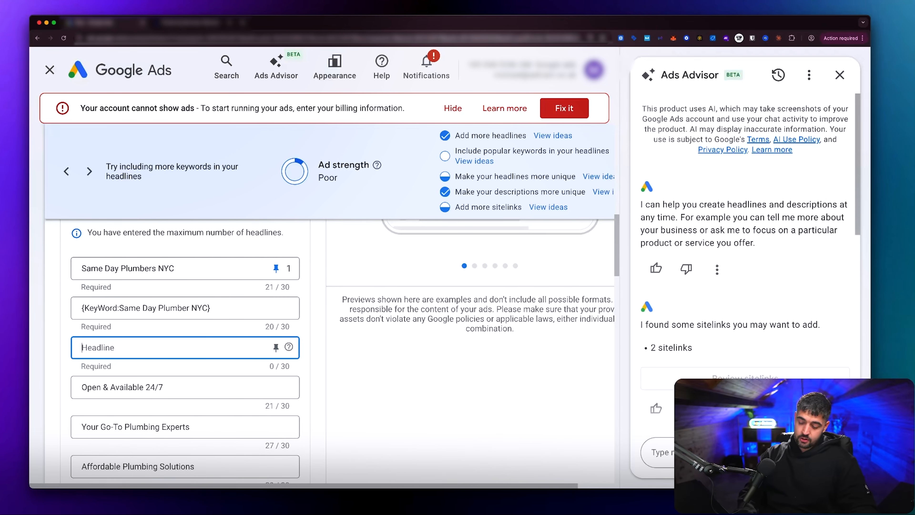
type("{")
left_click(112, 438)
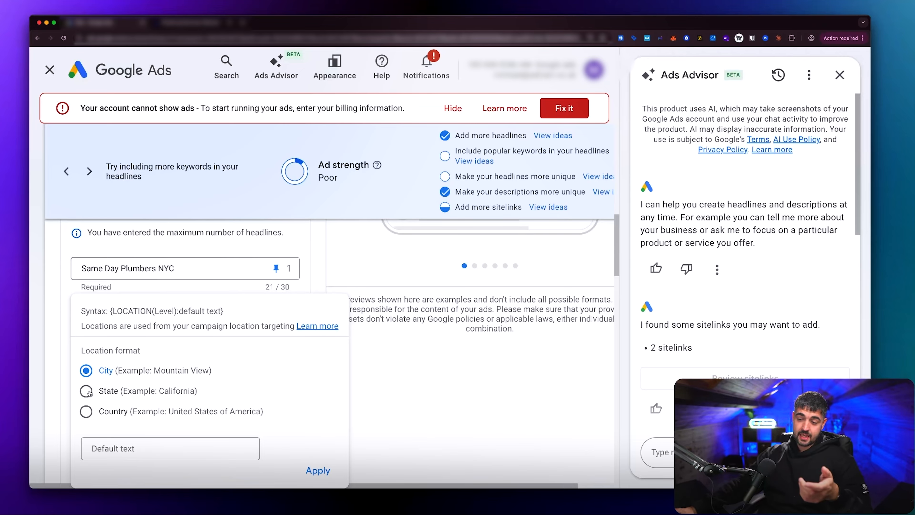
left_click(127, 448)
type("Same Day Plumber NYC")
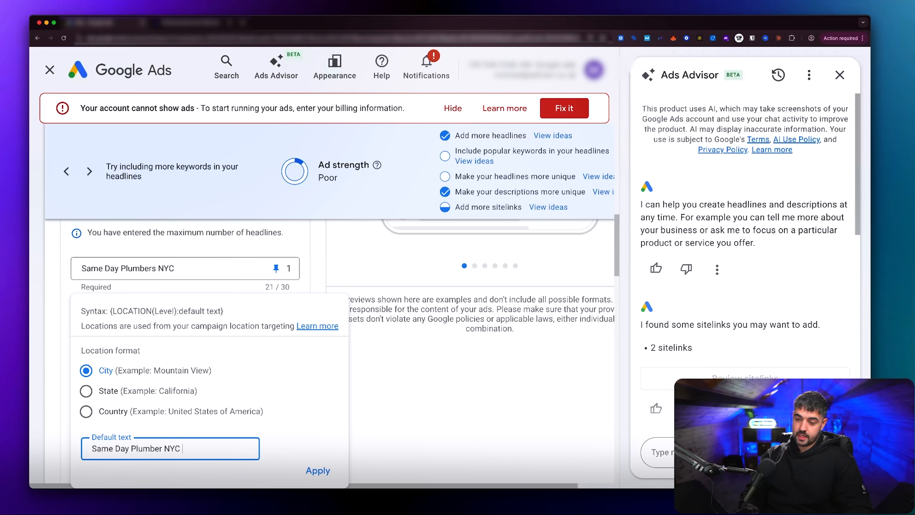
key("Return")
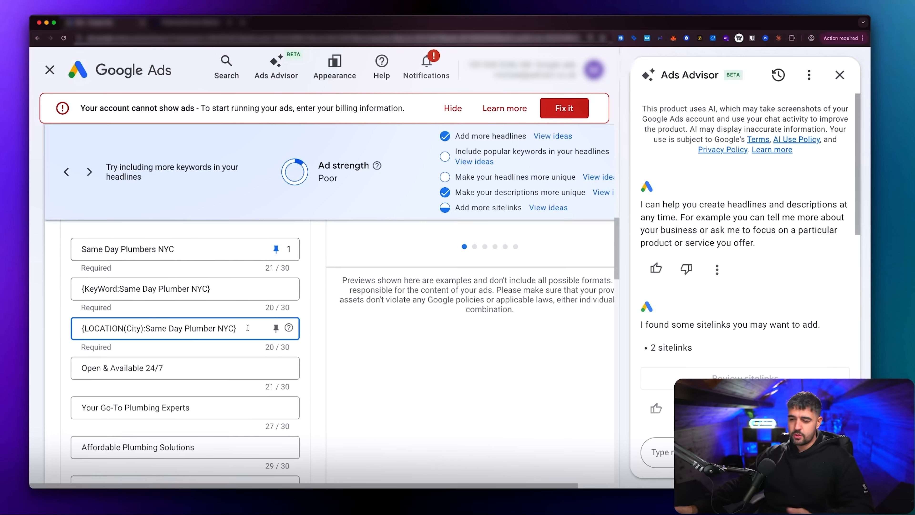
Step: Replace the third headline's location insertion with a countdown insertion and look over its end date, start and time zone settings
left_click_drag(247, 327, 80, 328)
key("BackSpace")
type("{")
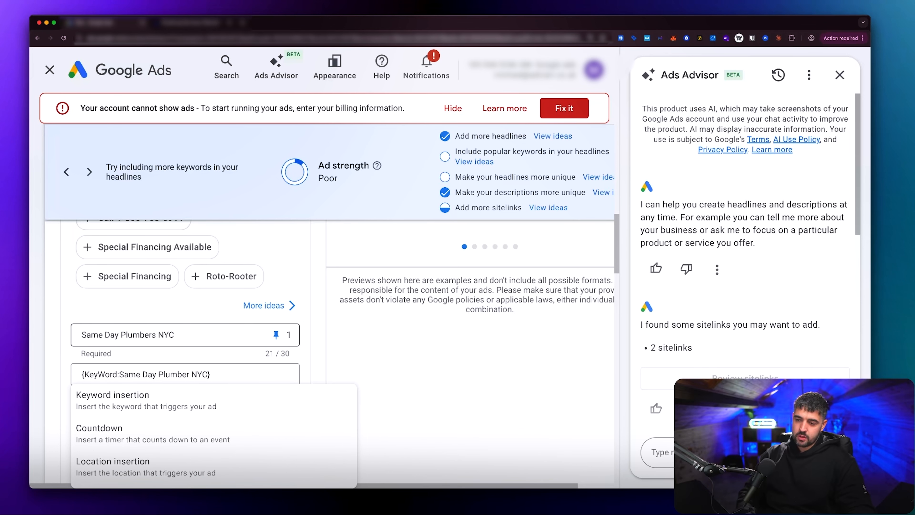
left_click(239, 382)
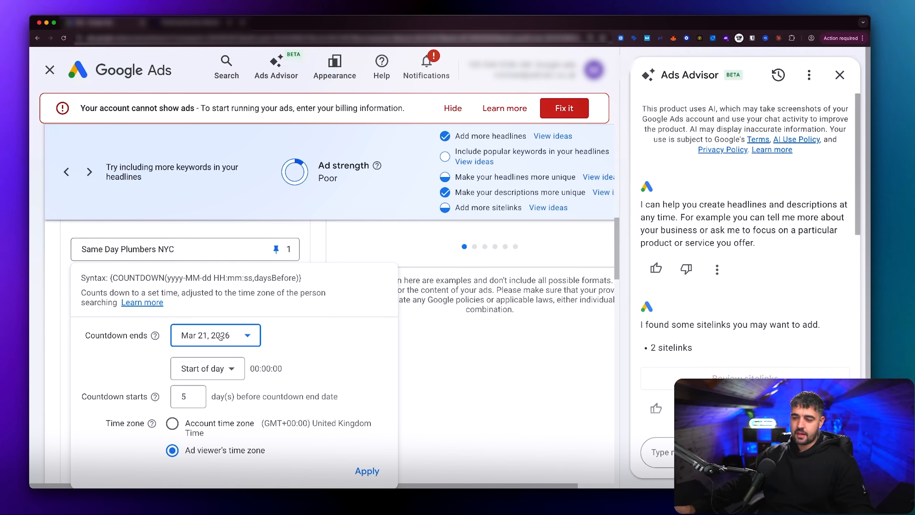
left_click(188, 396)
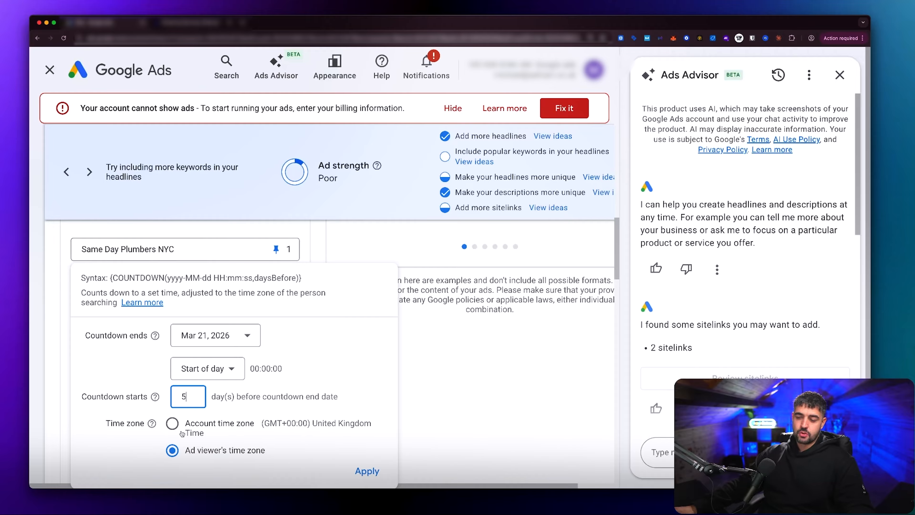
left_click_drag(110, 278, 332, 285)
left_click(342, 356)
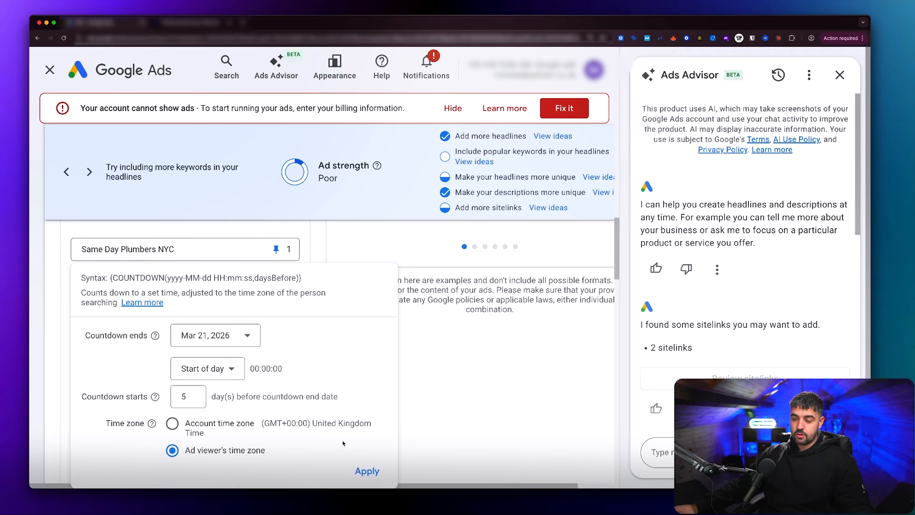
left_click(462, 400)
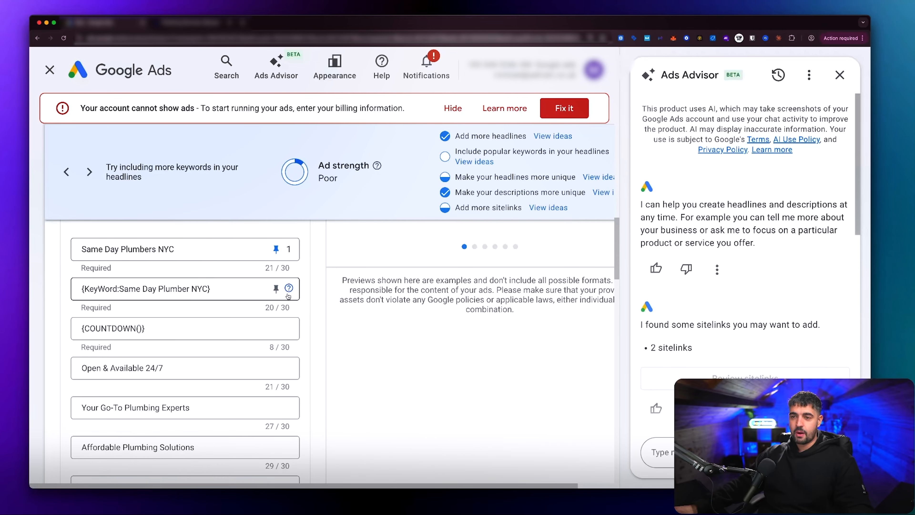
left_click(168, 328)
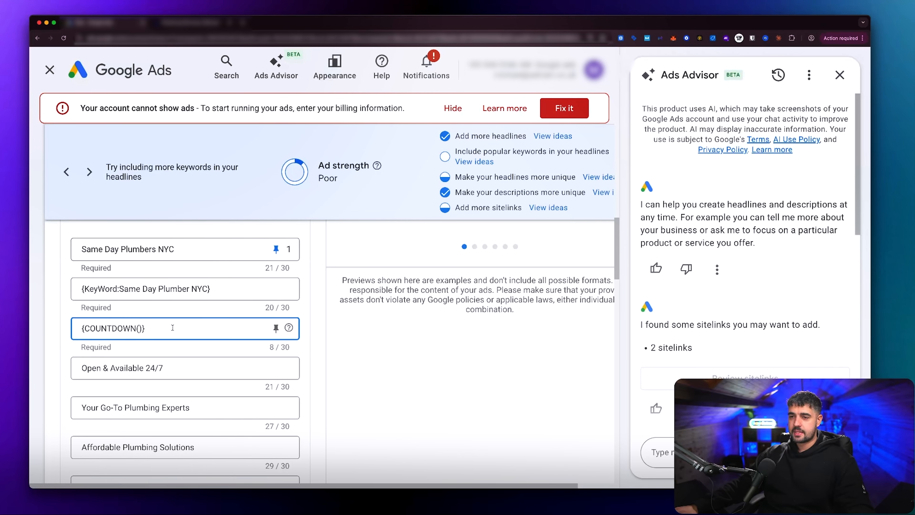